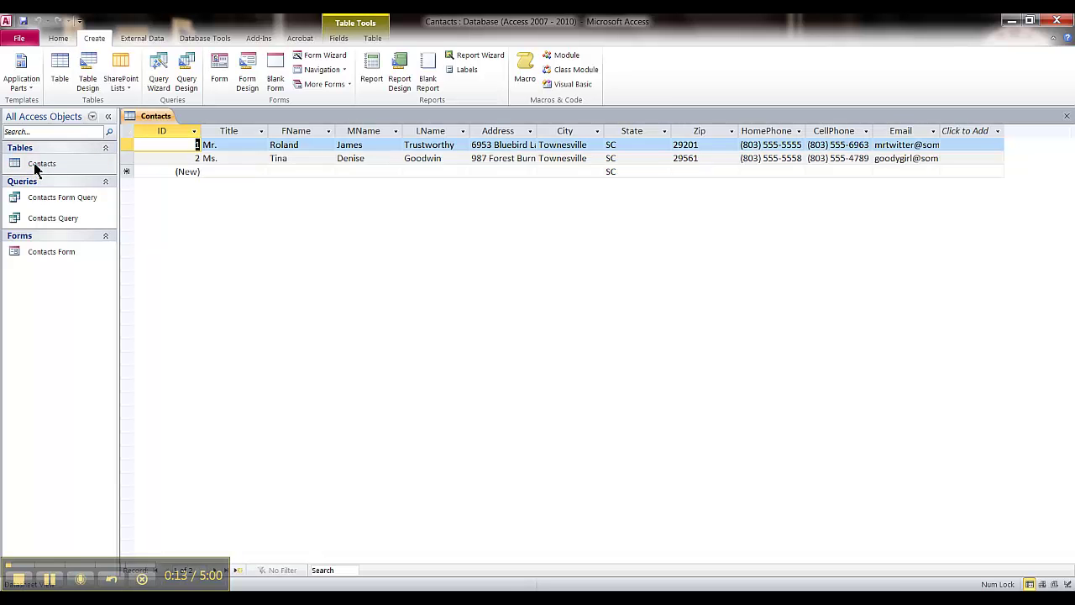
- Review the Contacts Form Query and the Contacts Form, and close all open database objects
double_click(49, 200)
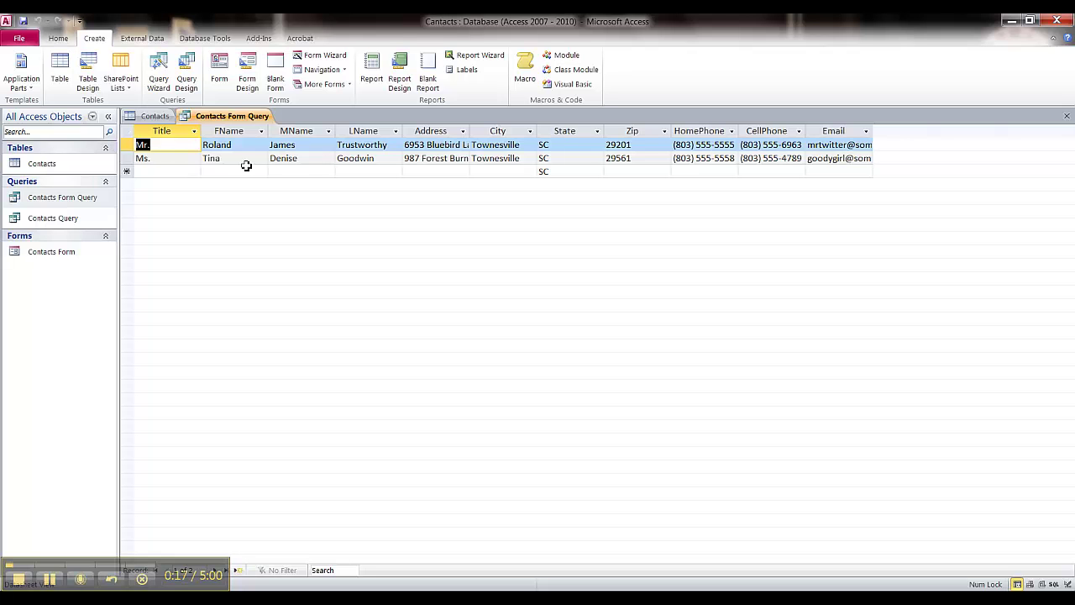
right_click(160, 120)
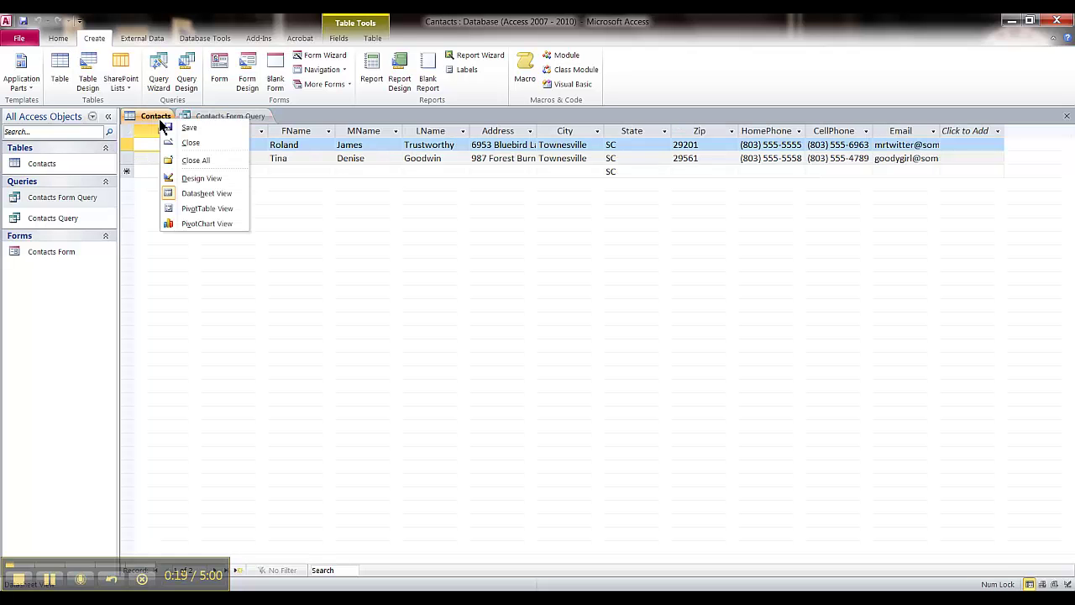
left_click(191, 143)
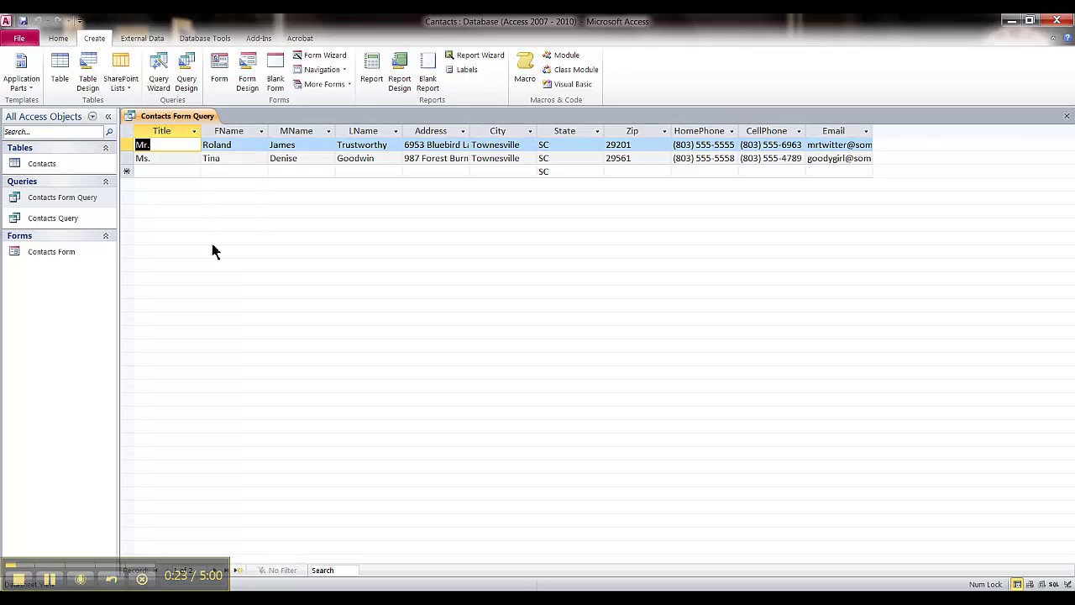
double_click(51, 252)
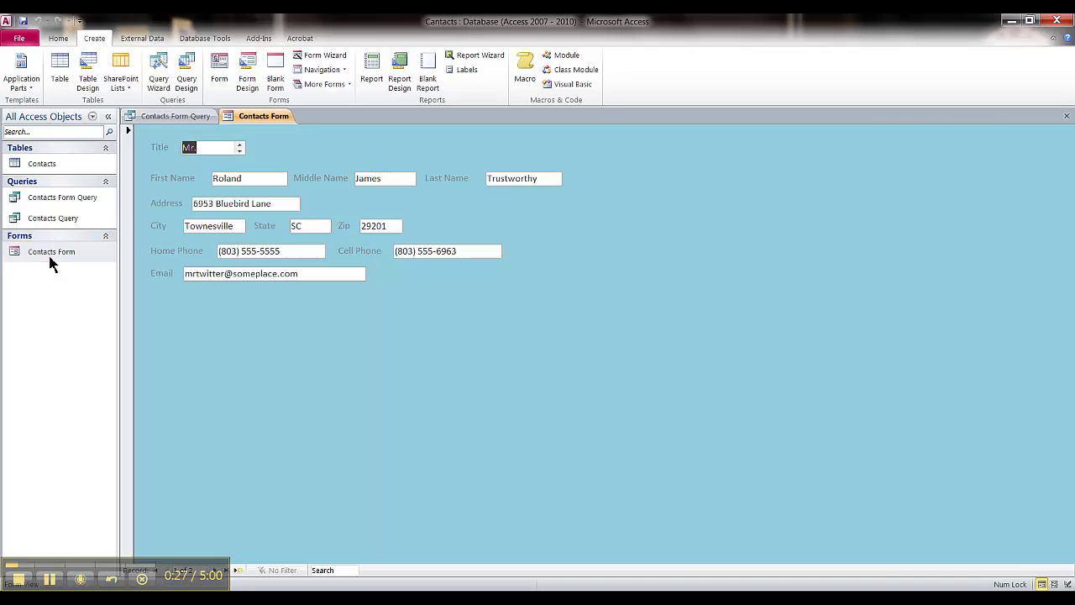
right_click(268, 120)
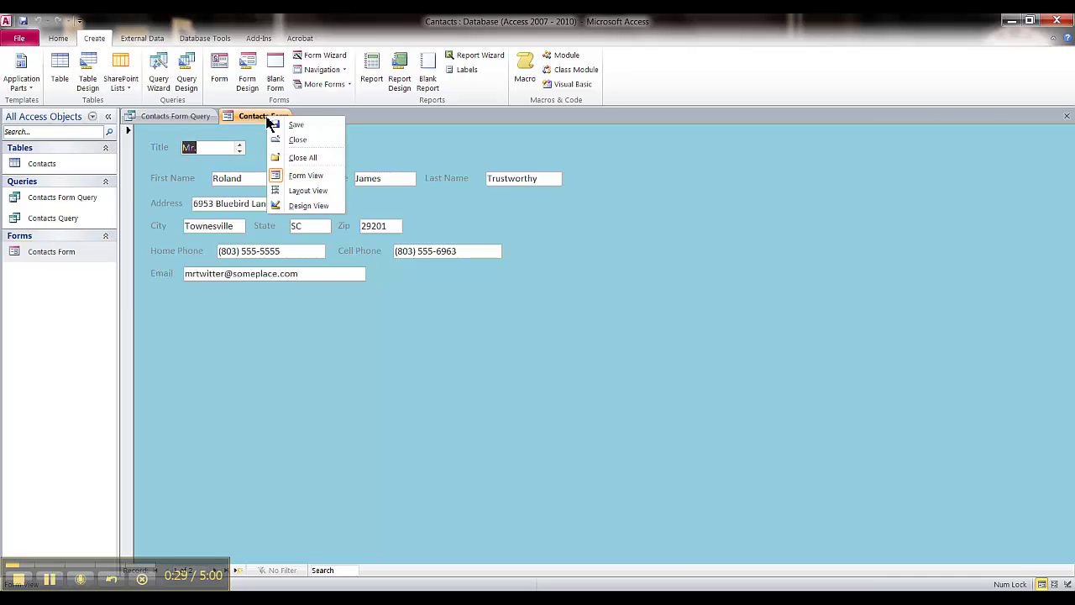
left_click(286, 159)
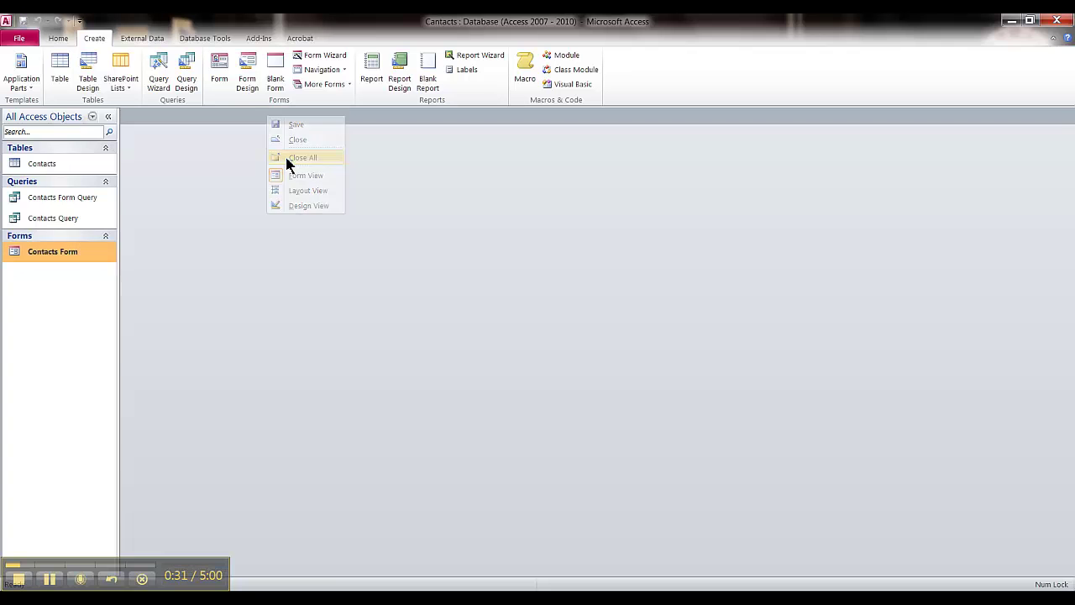
- Start a new report with the Report Wizard based on Contacts Form Query, including all of its fields
left_click(66, 200)
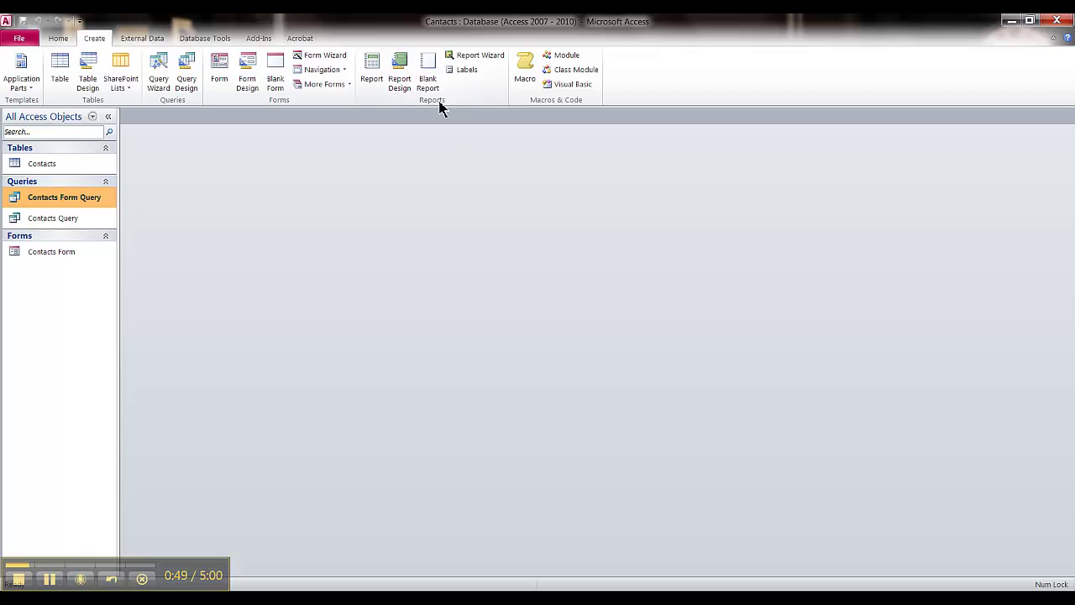
left_click(492, 65)
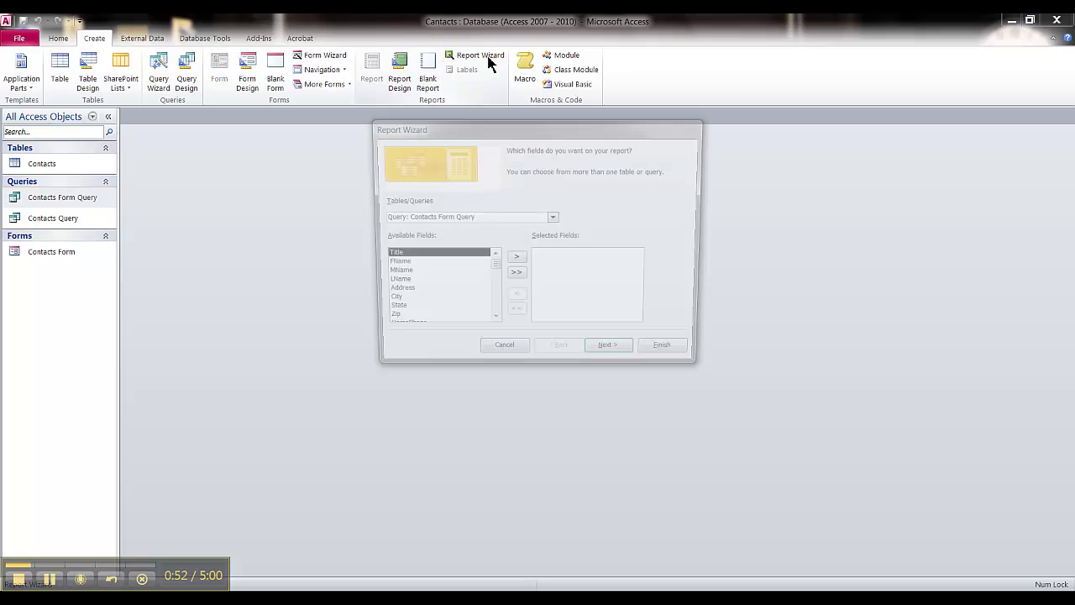
left_click(518, 277)
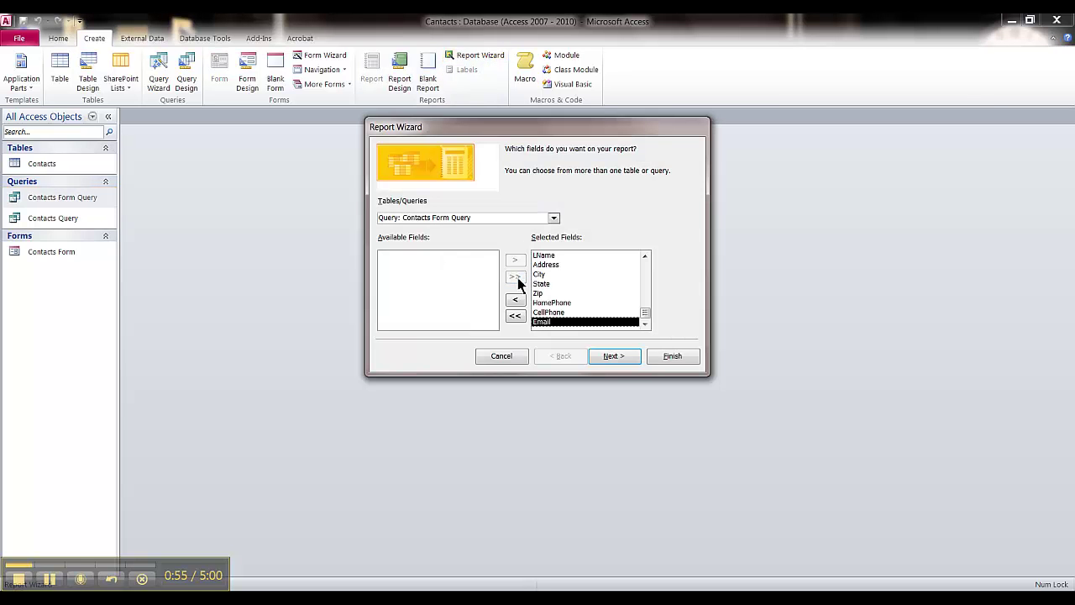
left_click(624, 363)
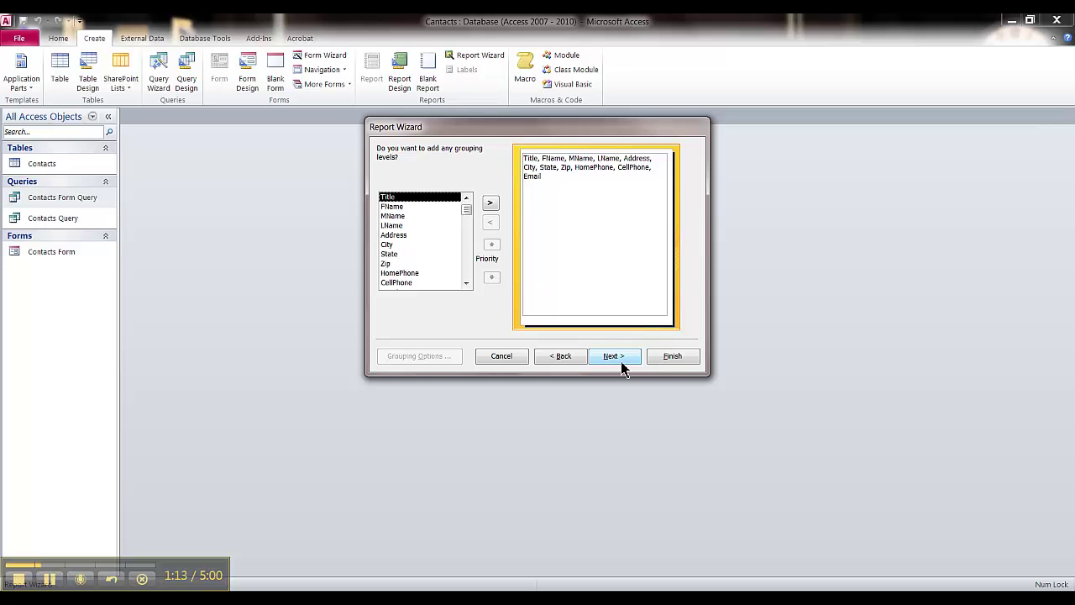
- Leave the report without grouping levels and sort its records by LName in ascending order
left_click(622, 366)
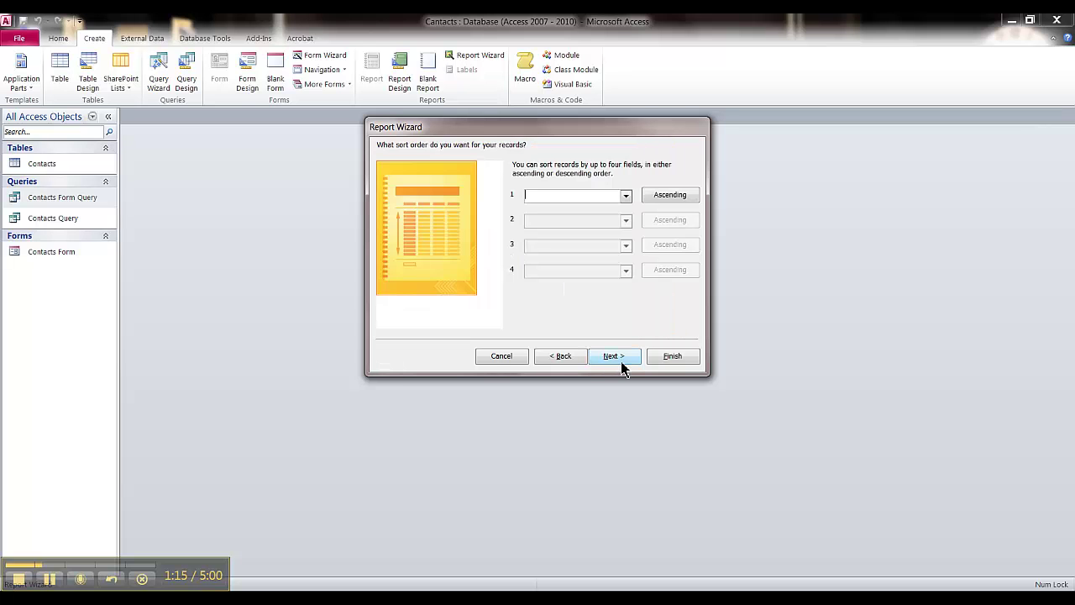
left_click(626, 196)
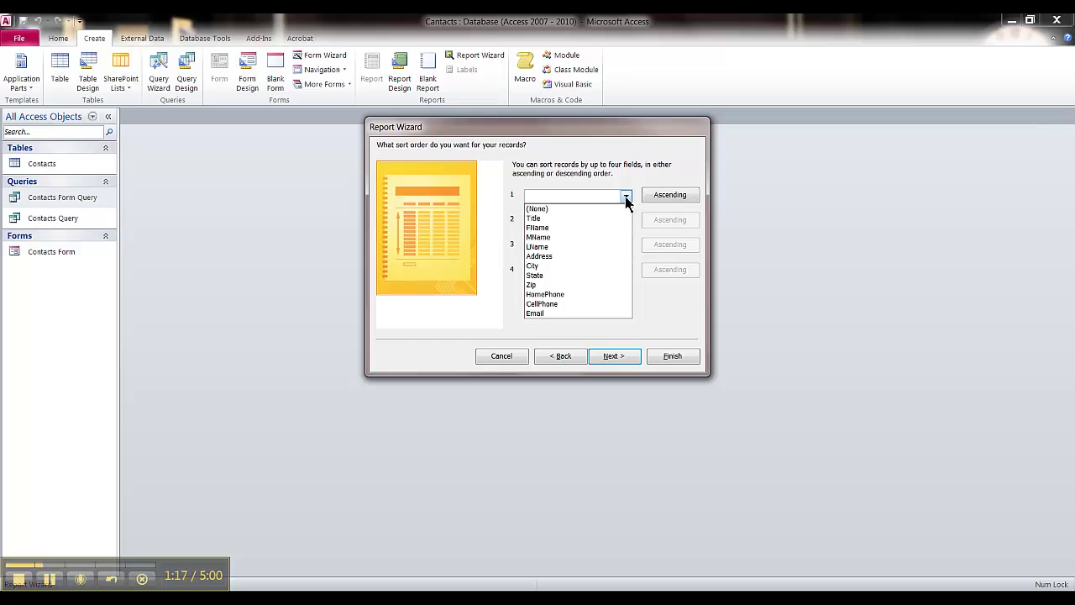
left_click(607, 244)
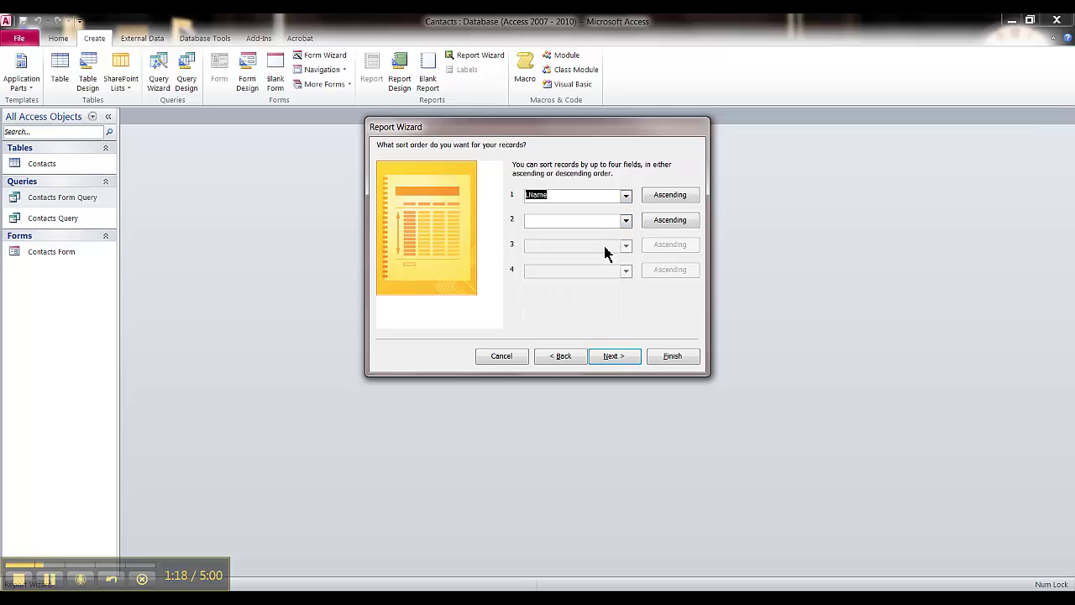
left_click(612, 360)
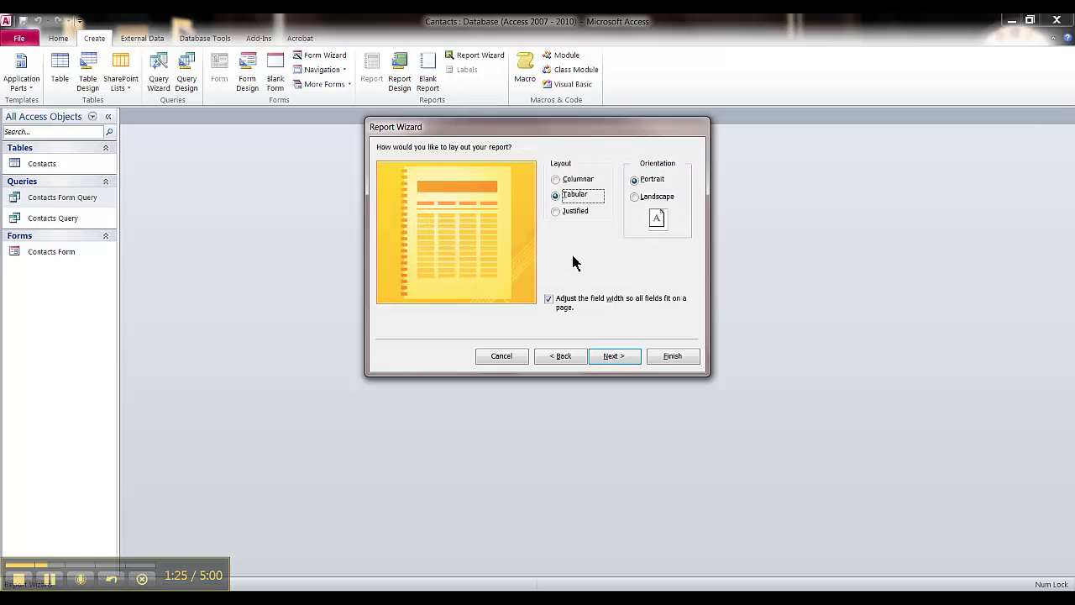
- Choose the Tabular layout with Landscape orientation and finish the report wizard
left_click(557, 214)
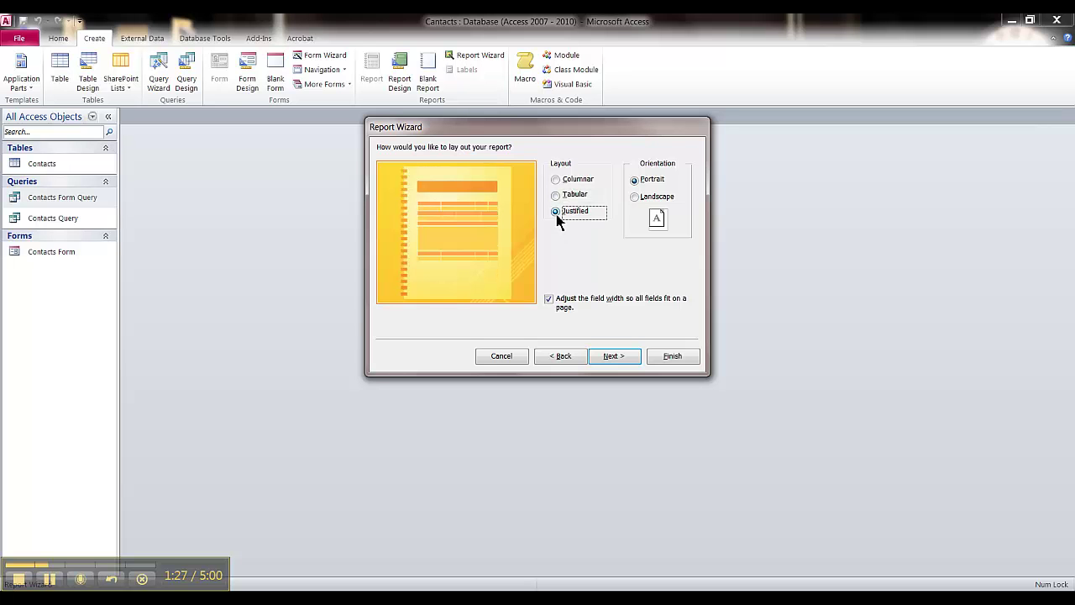
left_click(556, 181)
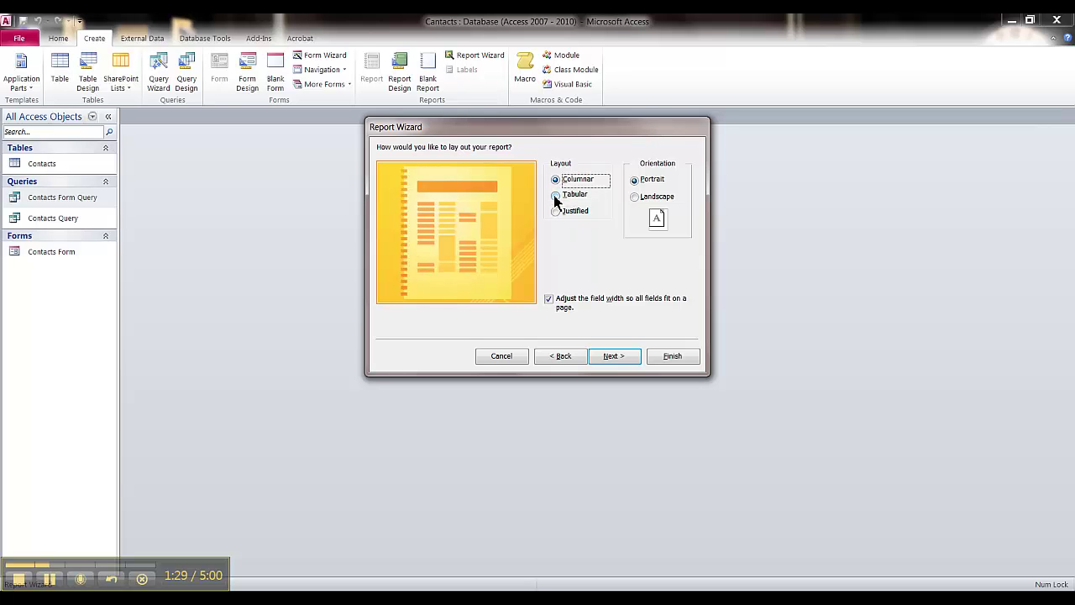
left_click(555, 195)
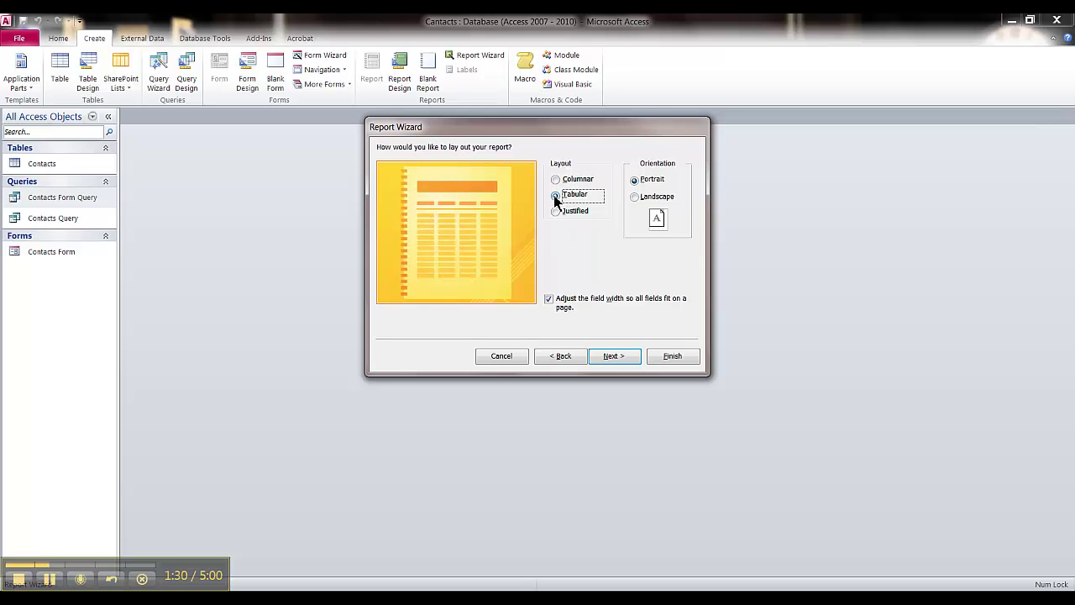
left_click(634, 200)
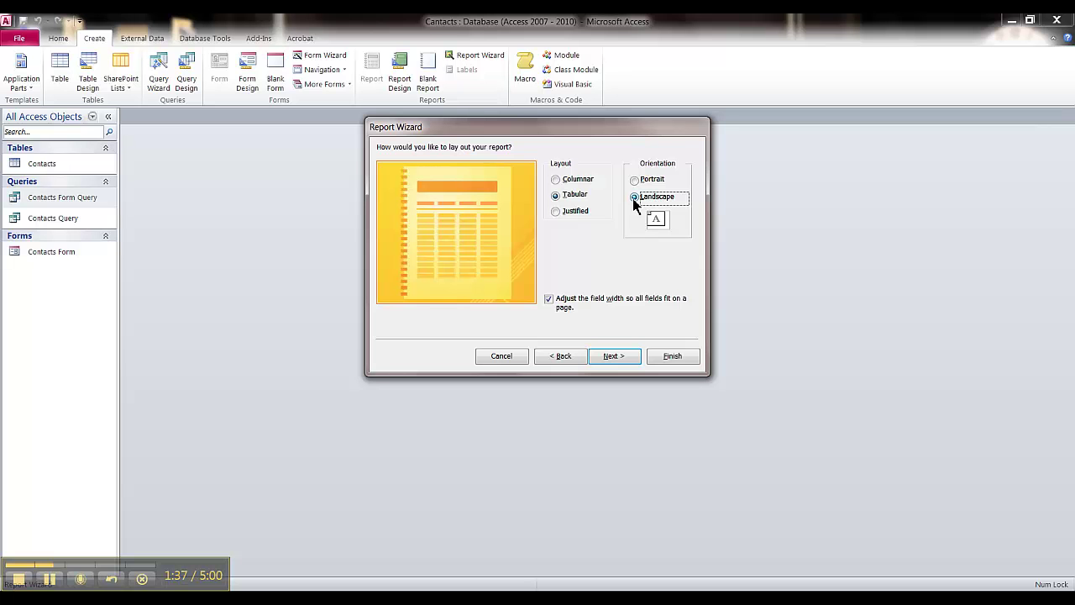
left_click(678, 356)
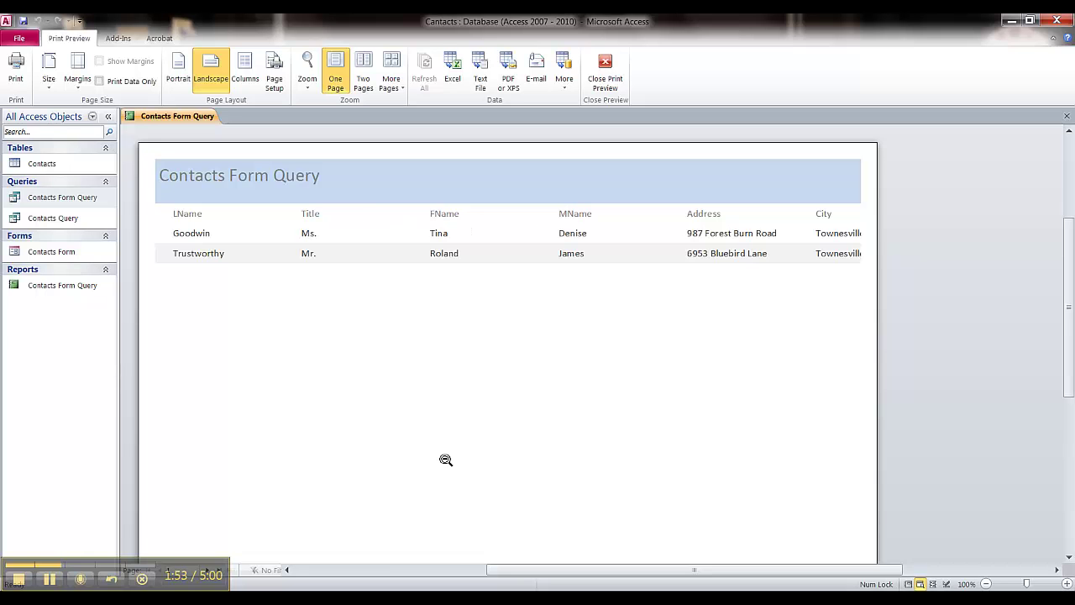
- Look over the report preview and open the Contacts report in Design View
left_click_drag(519, 573, 498, 584)
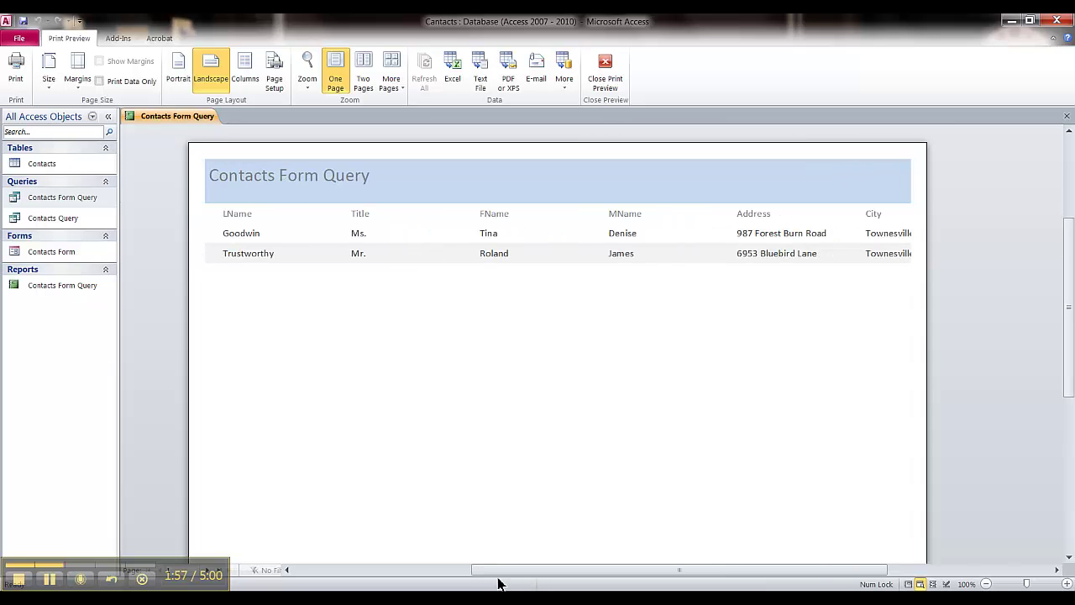
left_click_drag(1068, 363, 1074, 336)
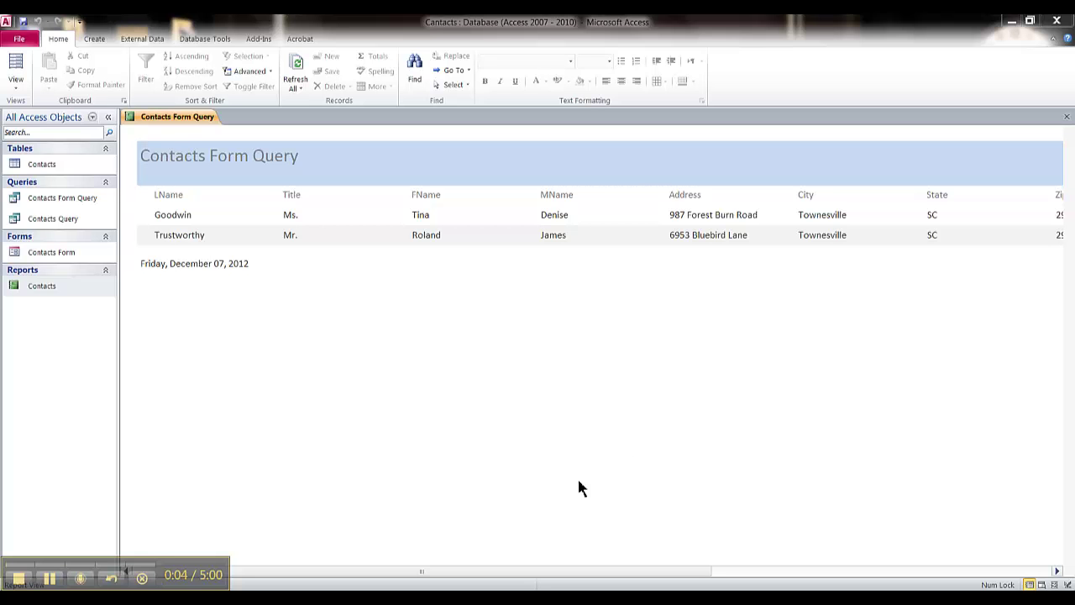
left_click(1067, 585)
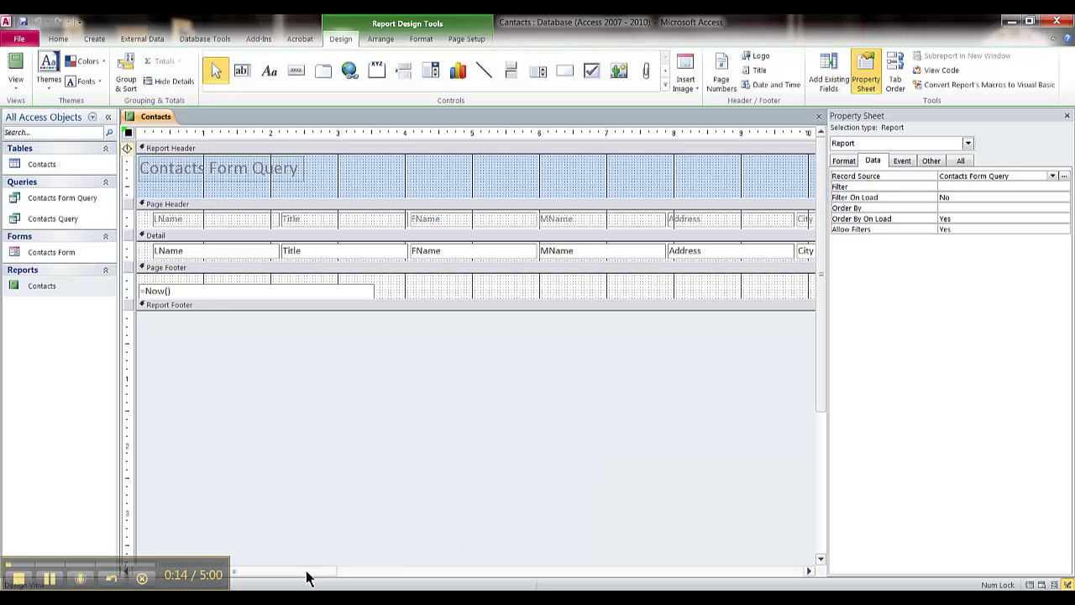
- Enlarge the report's Detail section to about 3 inches tall and its Page Header section to about 1 inch
left_click_drag(307, 576, 194, 574)
left_click_drag(251, 571, 684, 572)
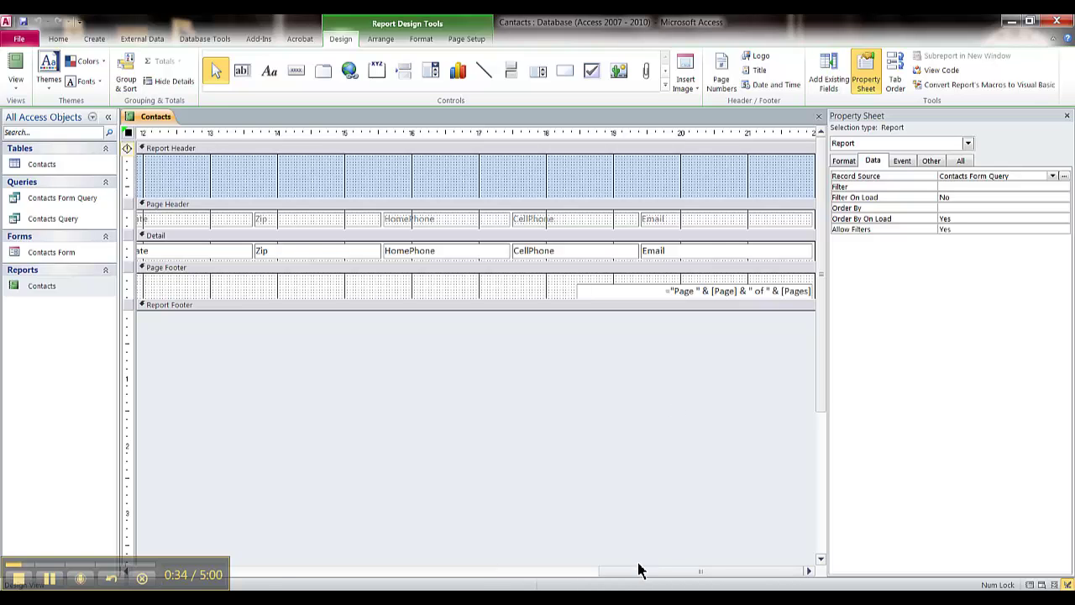
left_click_drag(636, 573, 226, 581)
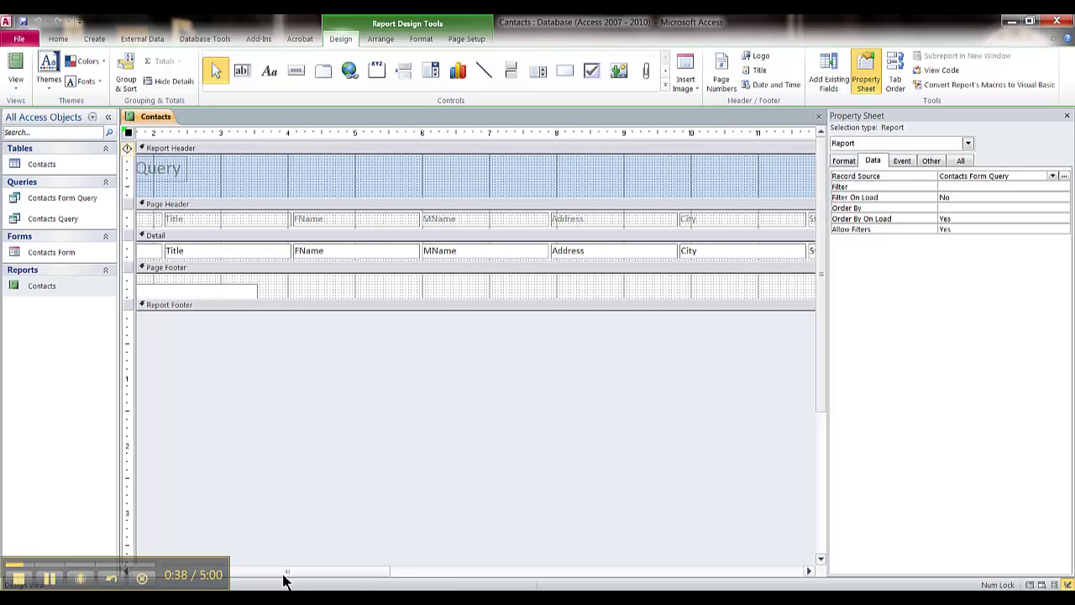
left_click_drag(291, 576, 241, 579)
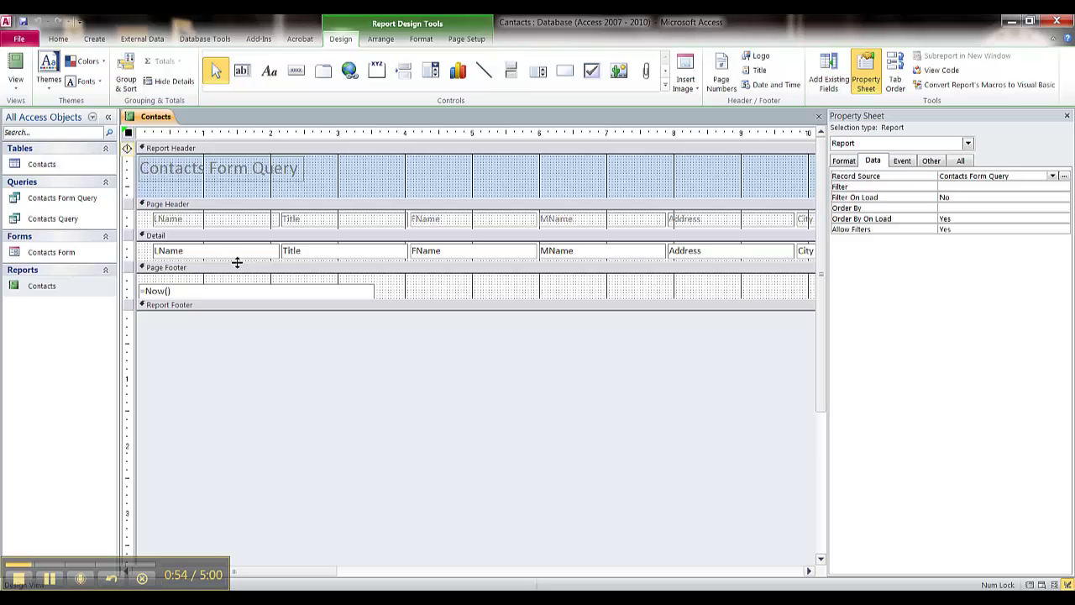
left_click_drag(240, 261, 204, 451)
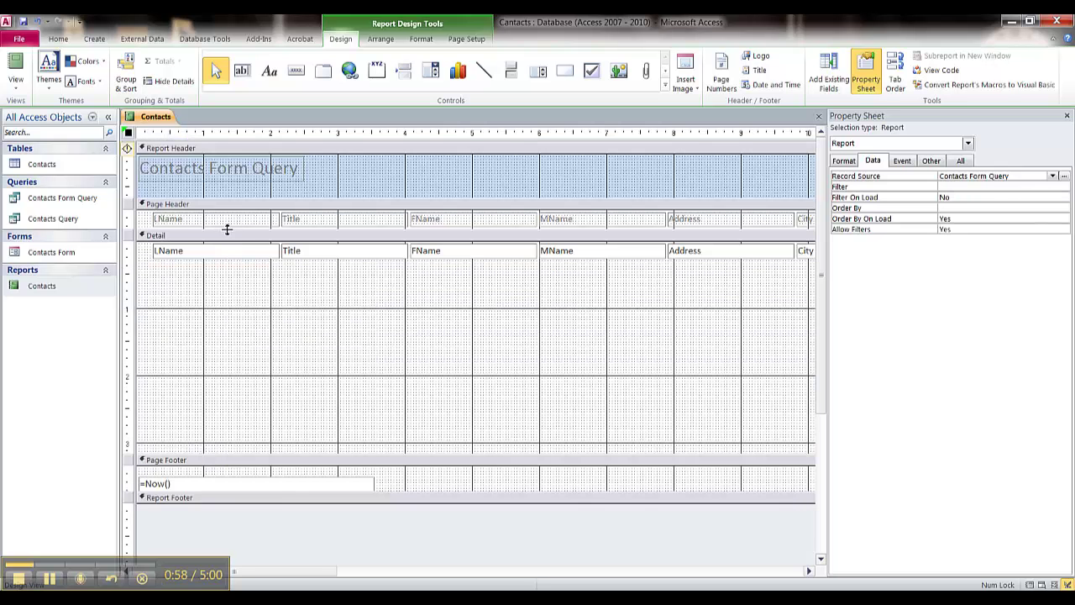
left_click_drag(227, 232, 220, 277)
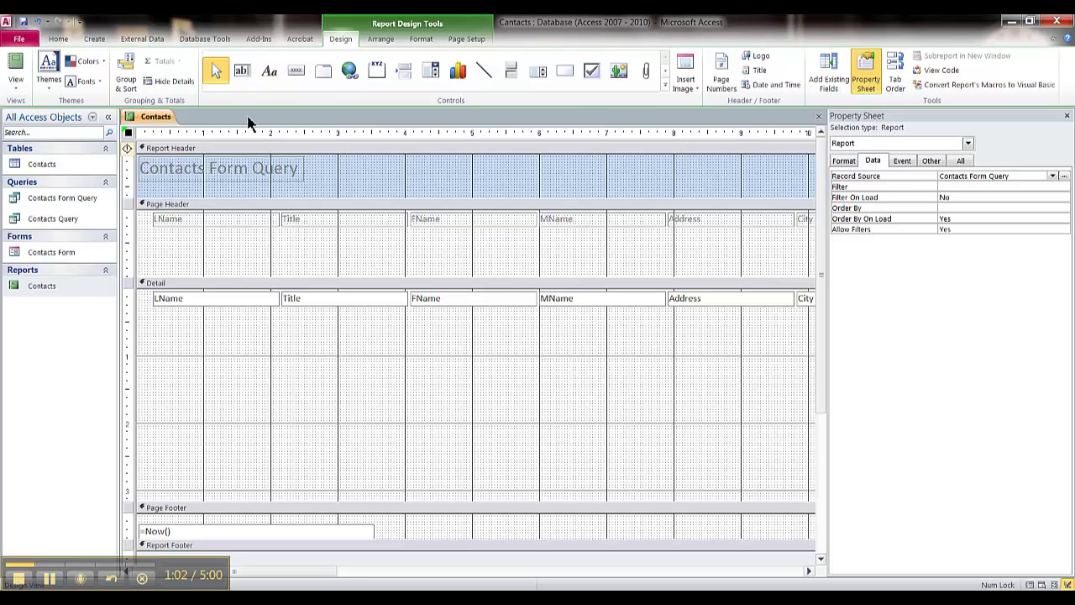
- Add an unbound text box in the Detail section below the Title field and delete its attached label
left_click(242, 72)
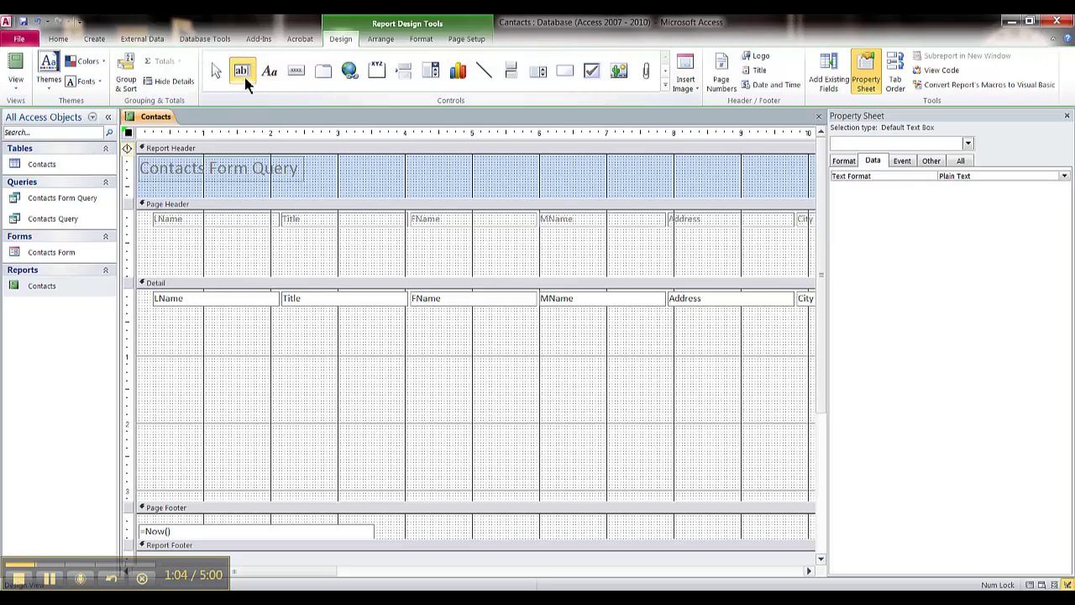
left_click(288, 361)
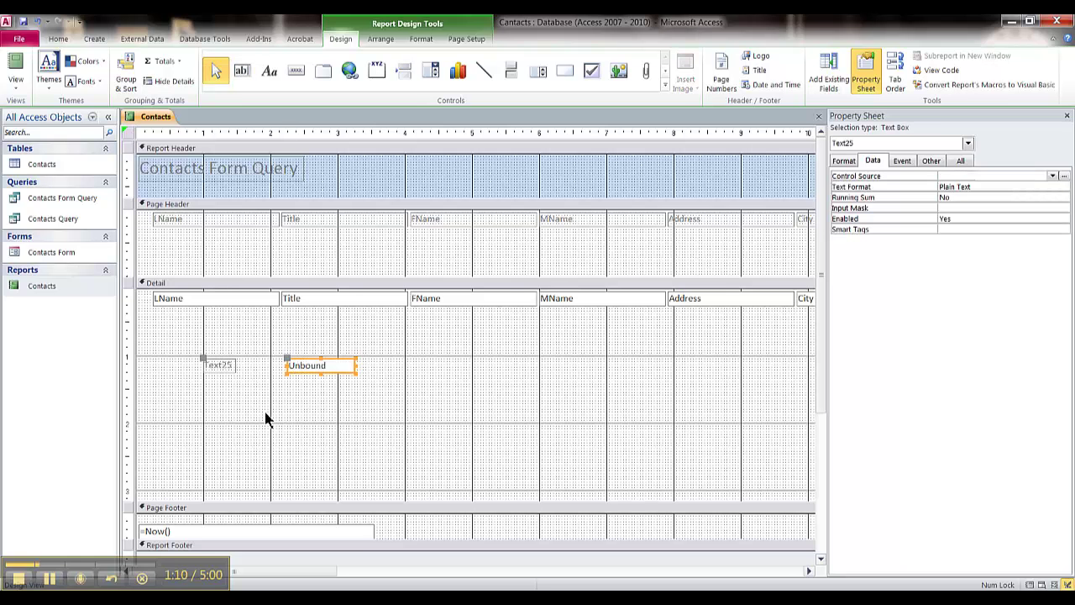
left_click(226, 370)
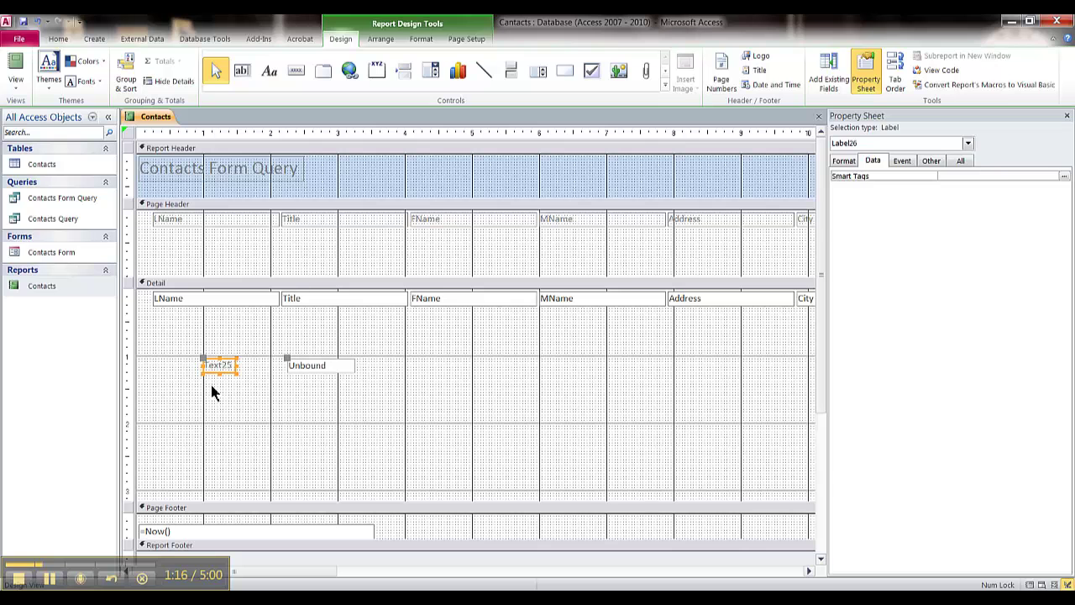
key("Delete")
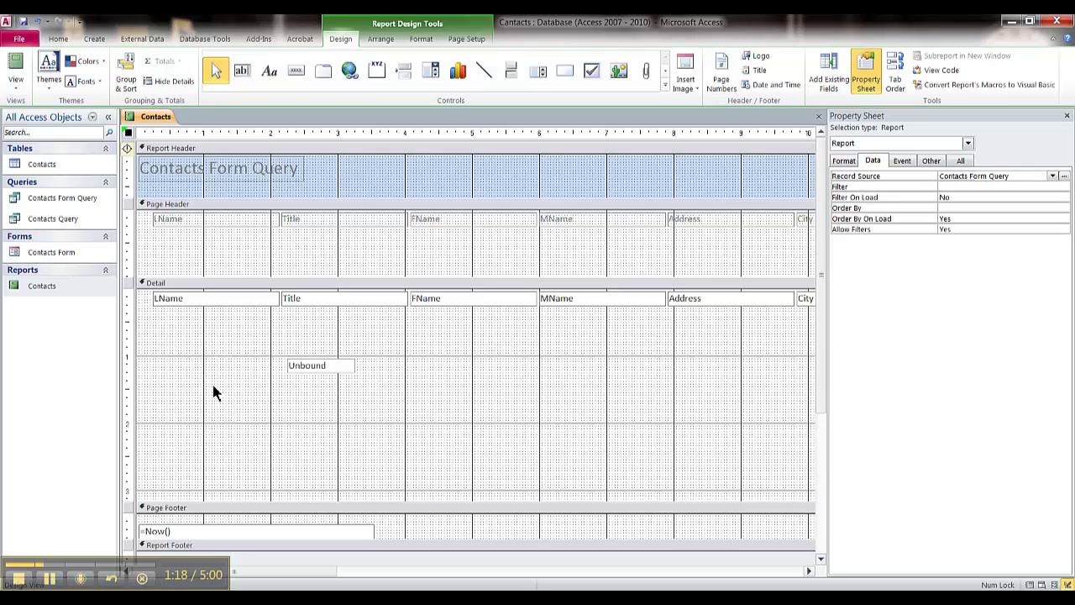
- Set the unbound Detail text box's Control Source to =[Title]&" "&[Fname]&" "&[Mname]&" "&[LName]
left_click(313, 366)
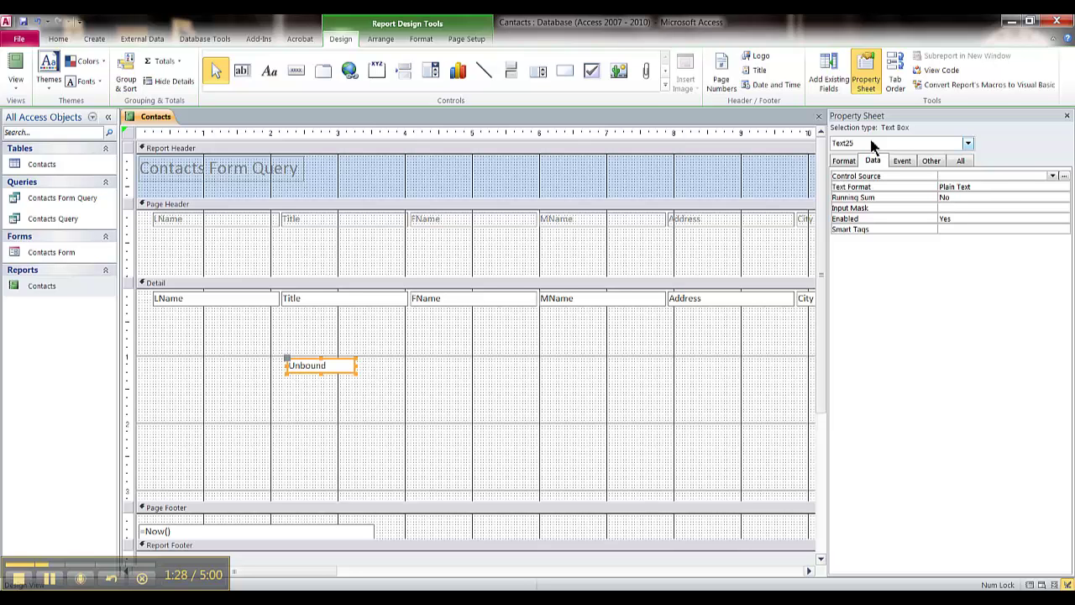
left_click(949, 175)
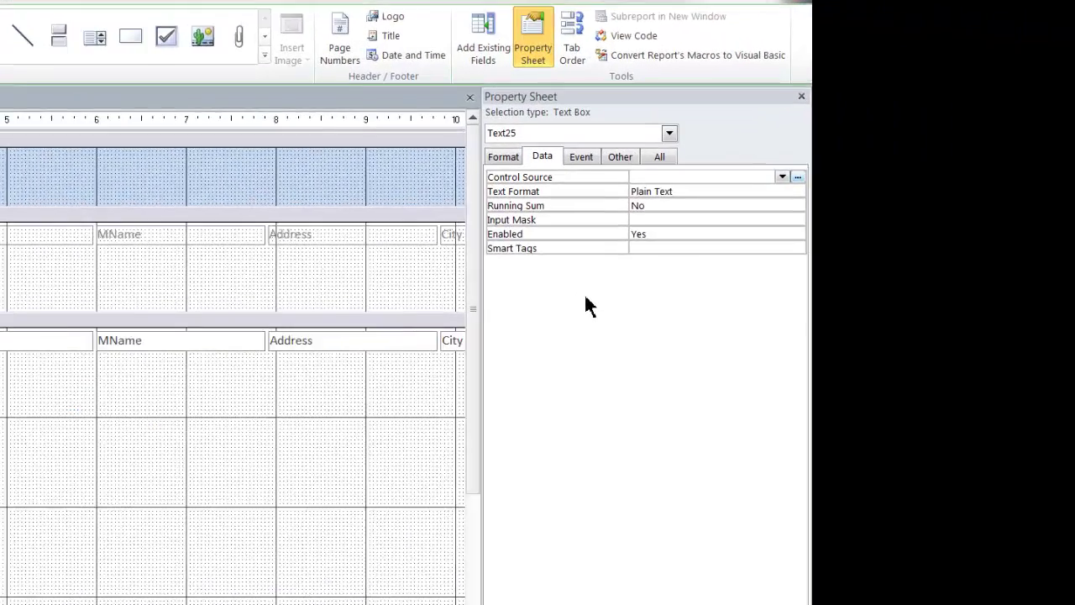
type("=")
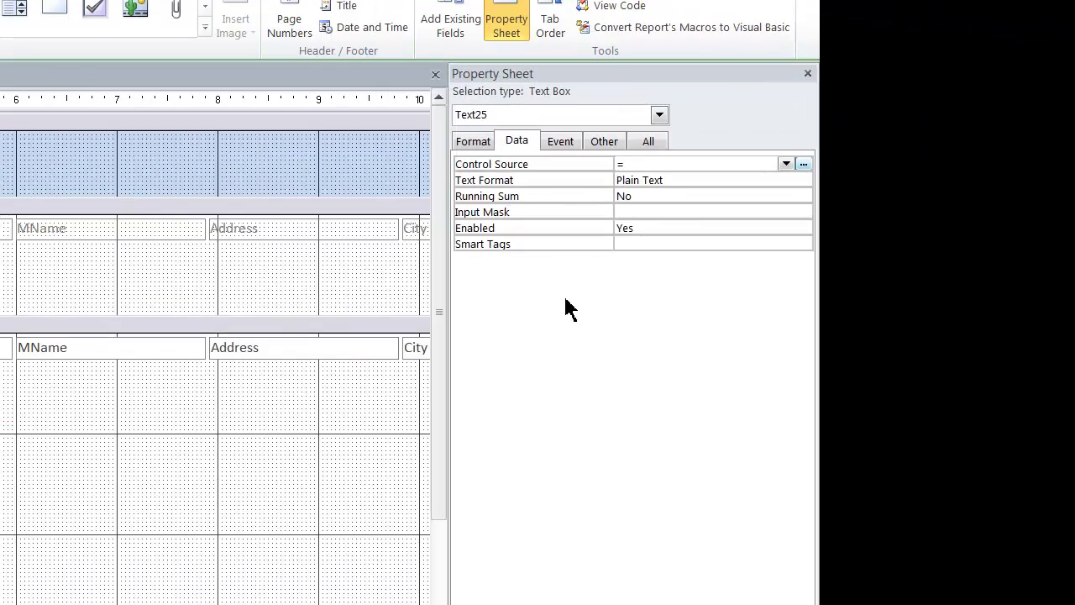
type("[Title")
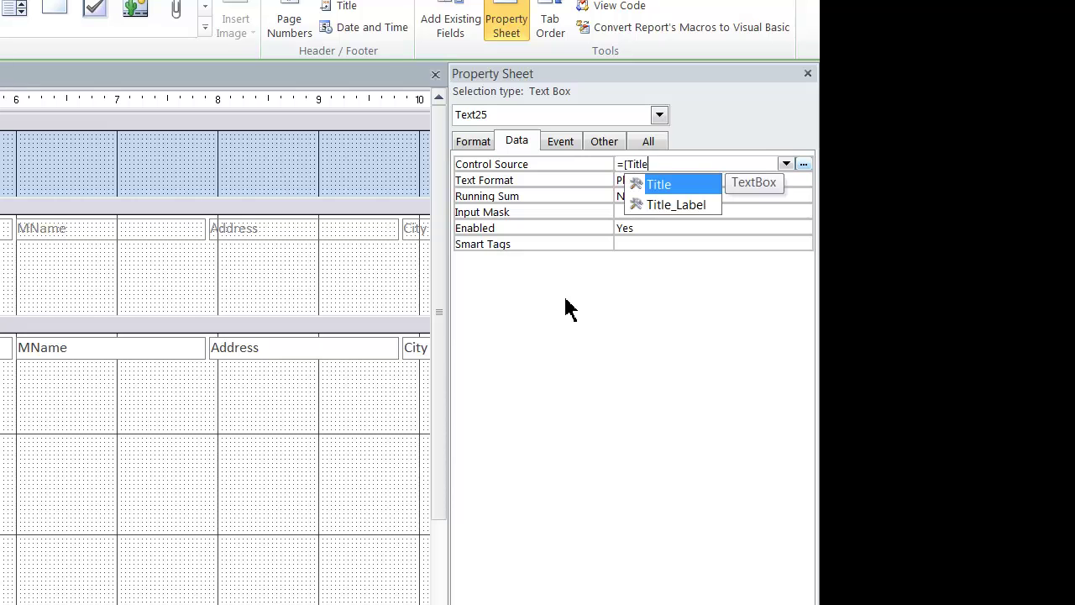
type("]")
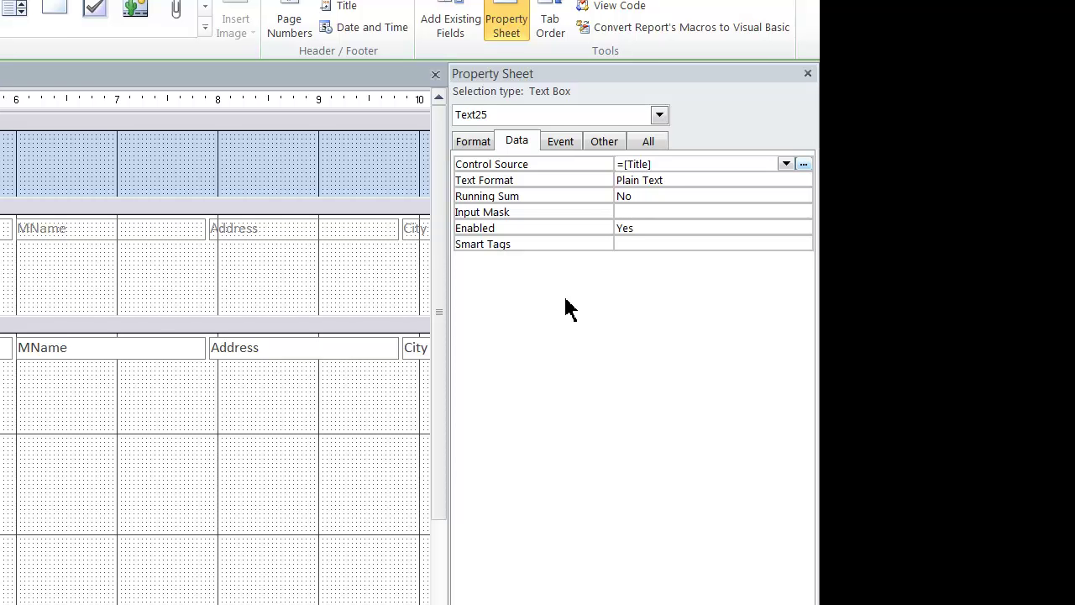
type("&\" \"&[Fname")
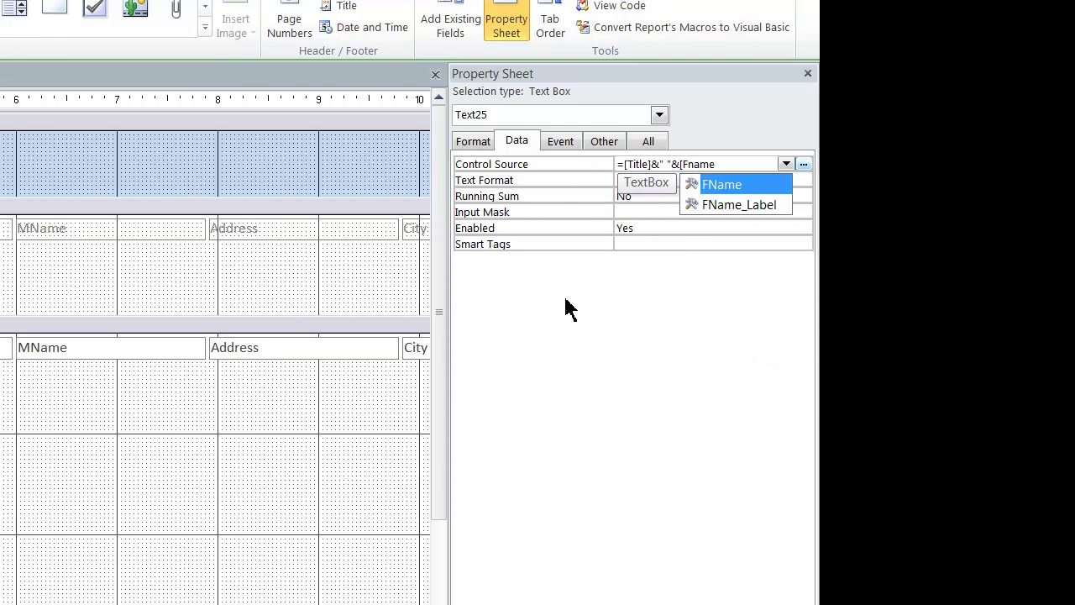
type("]")
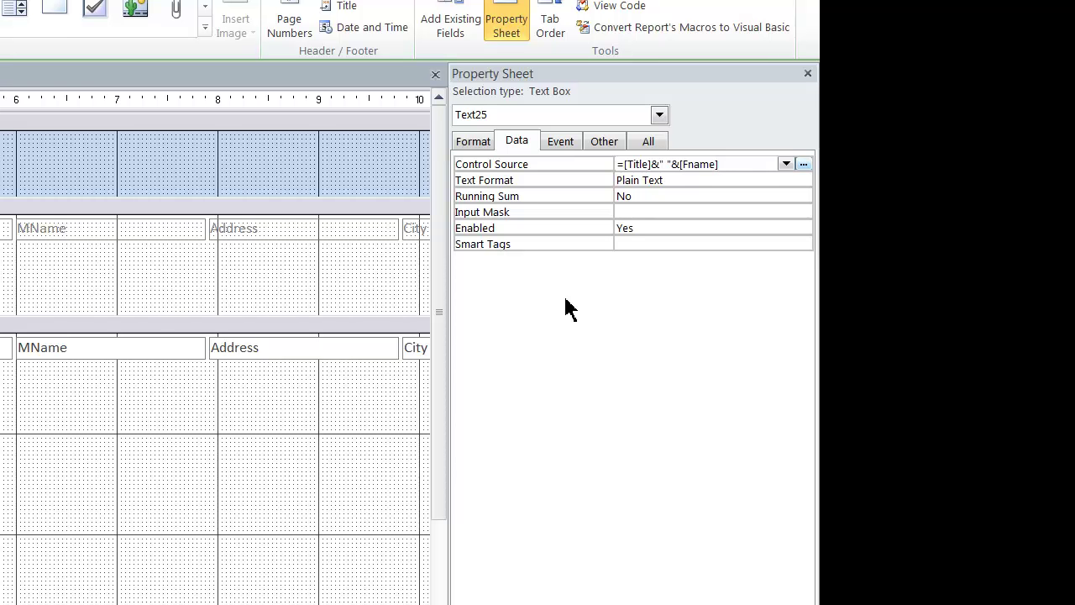
type("&\" \"&[Mname")
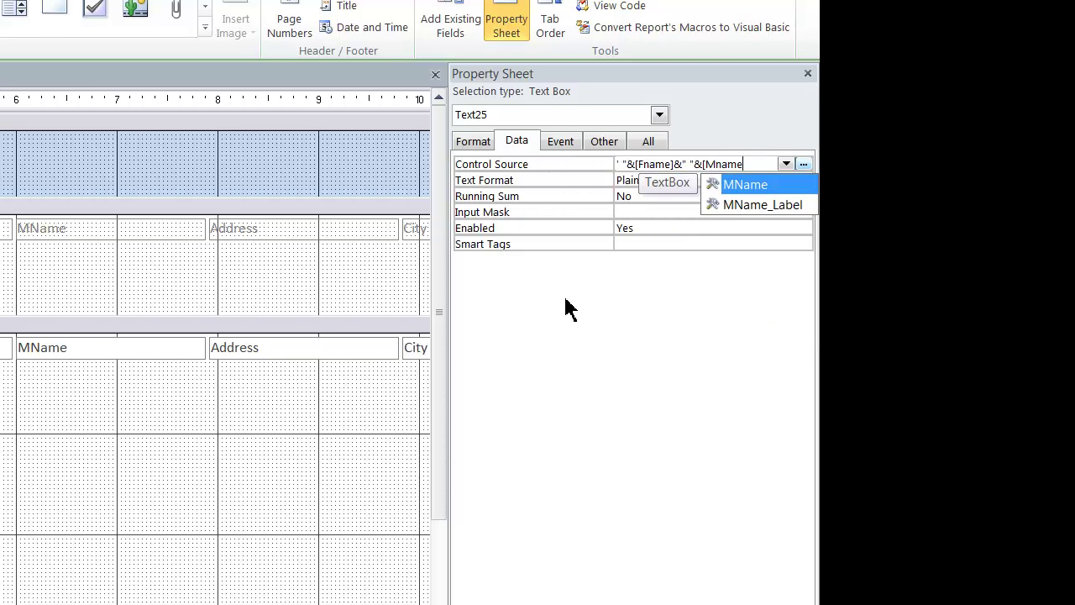
type("]")
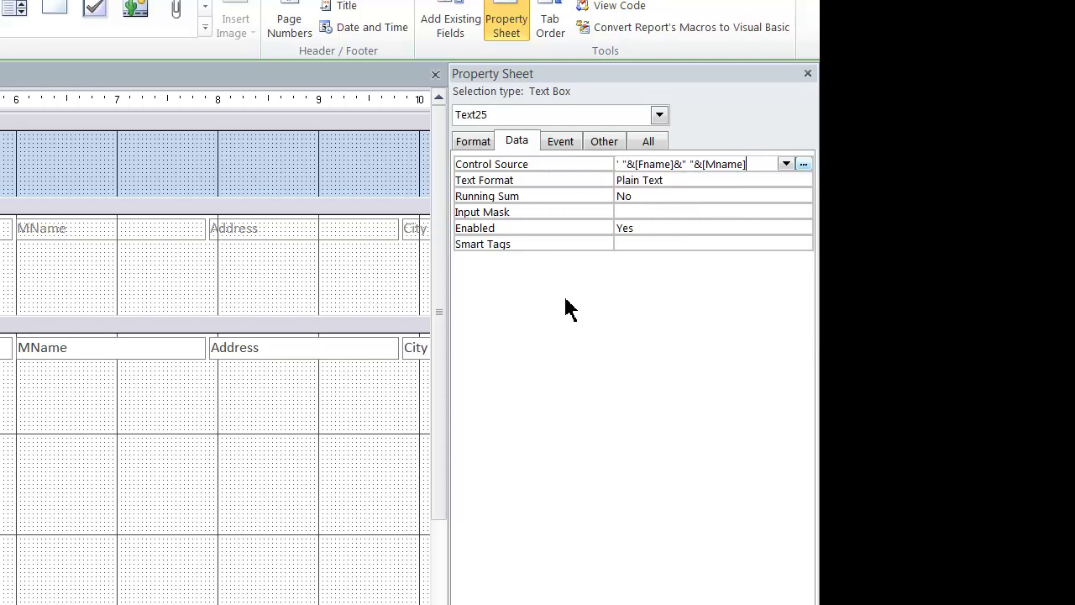
type("&\" \"&[")
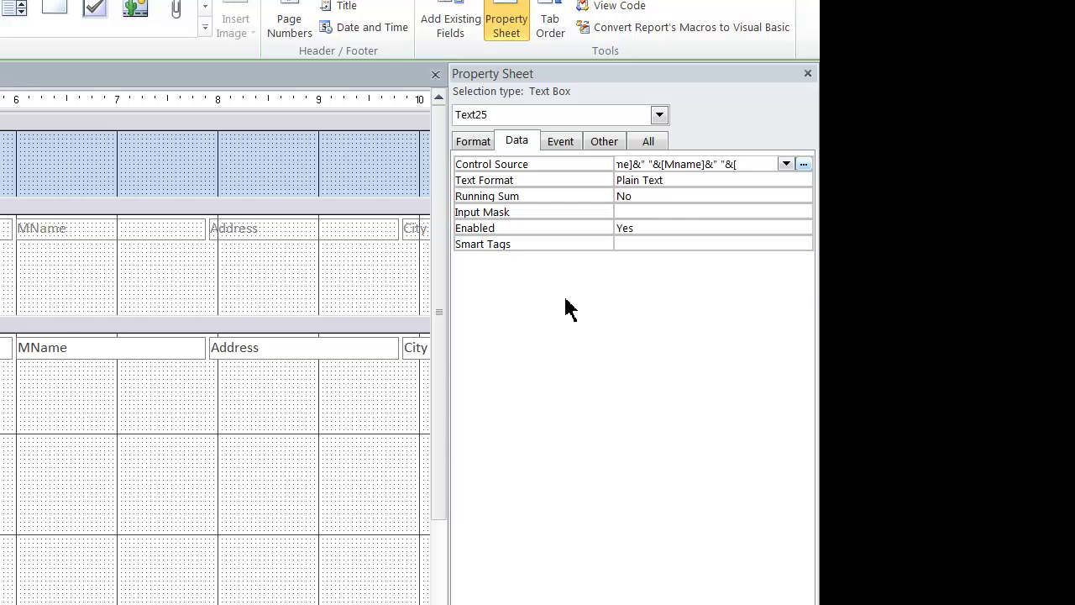
type("LNmae")
key("BackSpace")
key("BackSpace")
key("BackSpace")
type("a")
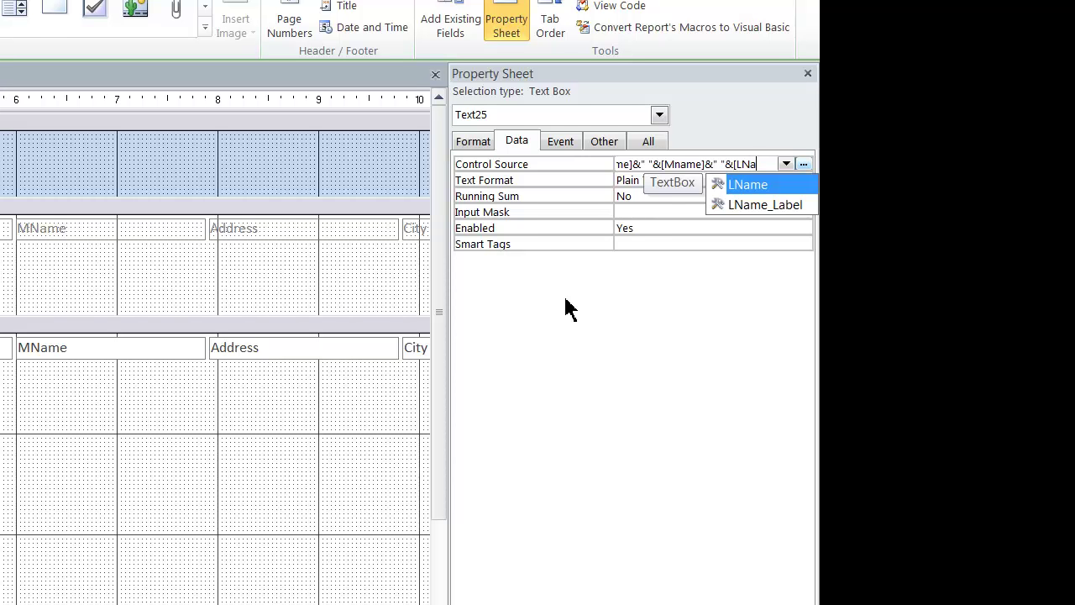
type("me]")
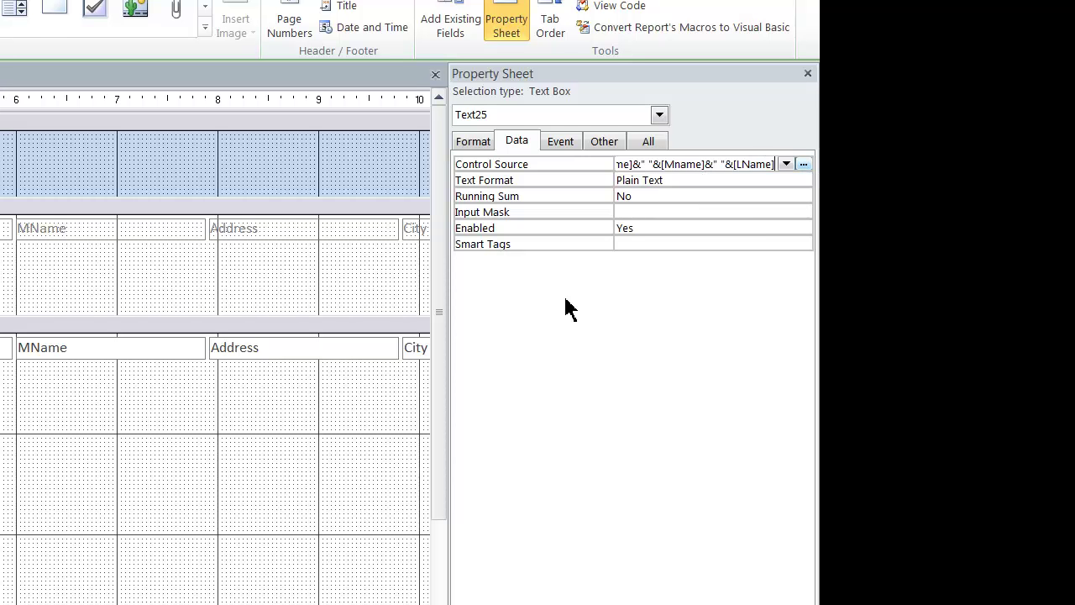
key("Return")
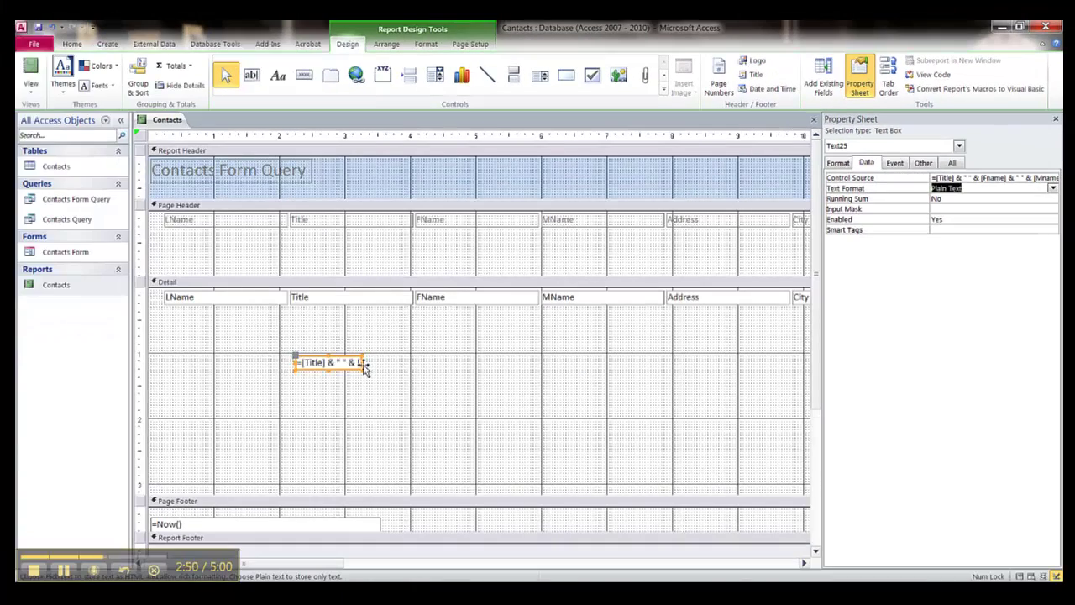
- Widen the name expression text box to about 2.25 inches and check the combined names in Report View
left_click_drag(364, 363, 444, 363)
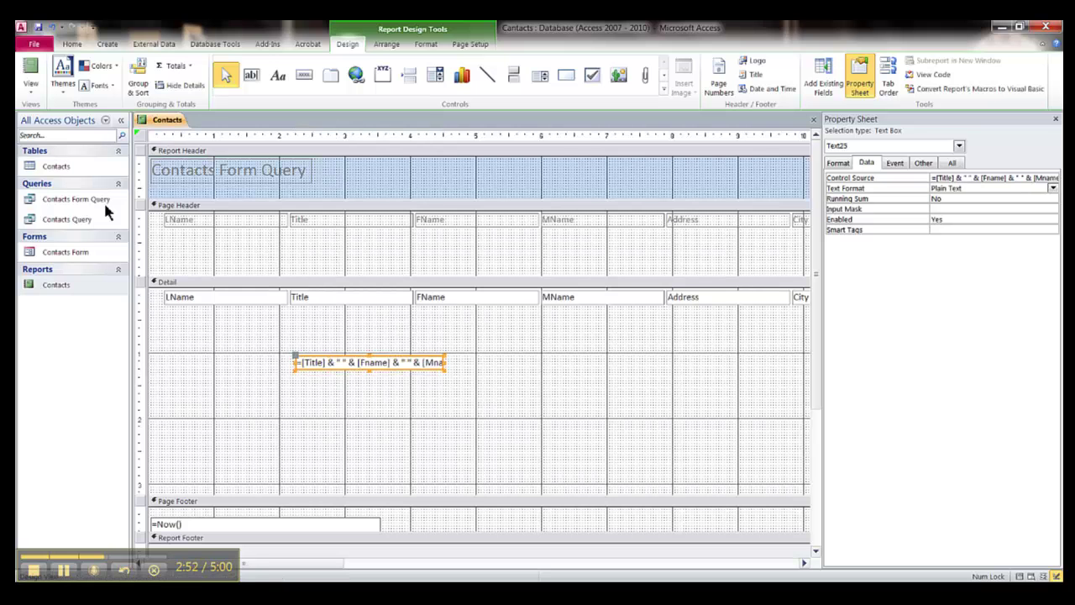
left_click(30, 80)
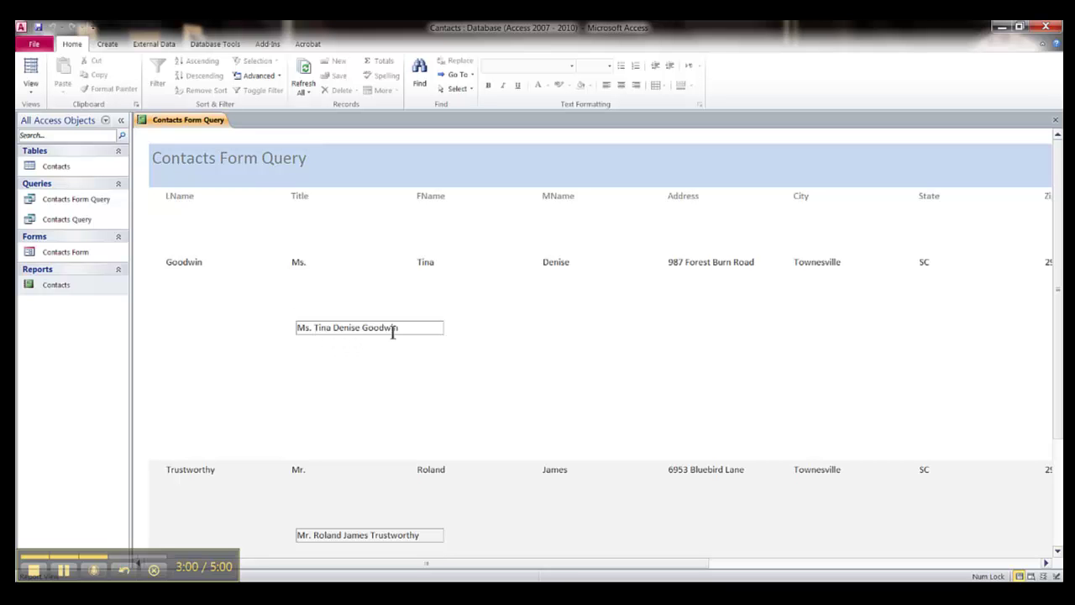
left_click(299, 260)
left_click(67, 572)
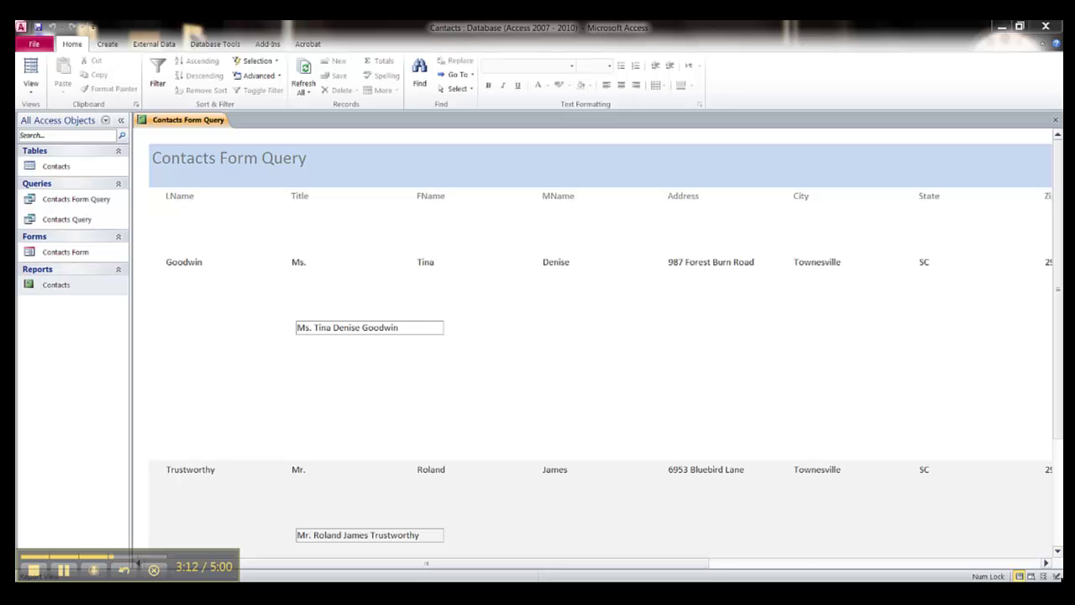
- Return to Design View and change the LName label in the Page Header to "Name and Address"
left_click(1057, 576)
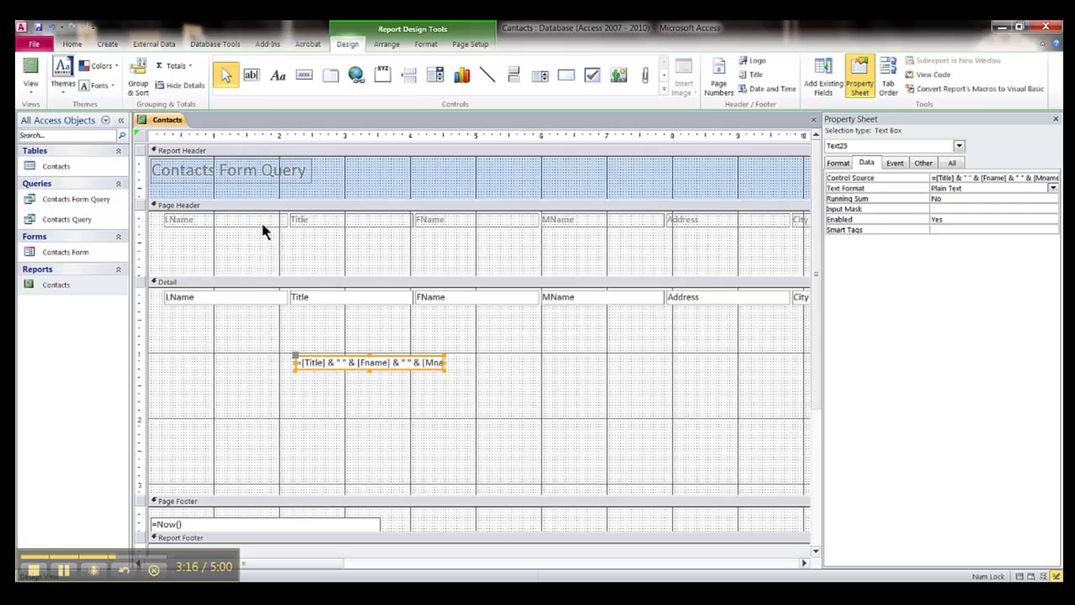
left_click(262, 223)
left_click_drag(221, 221, 154, 229)
type("Name")
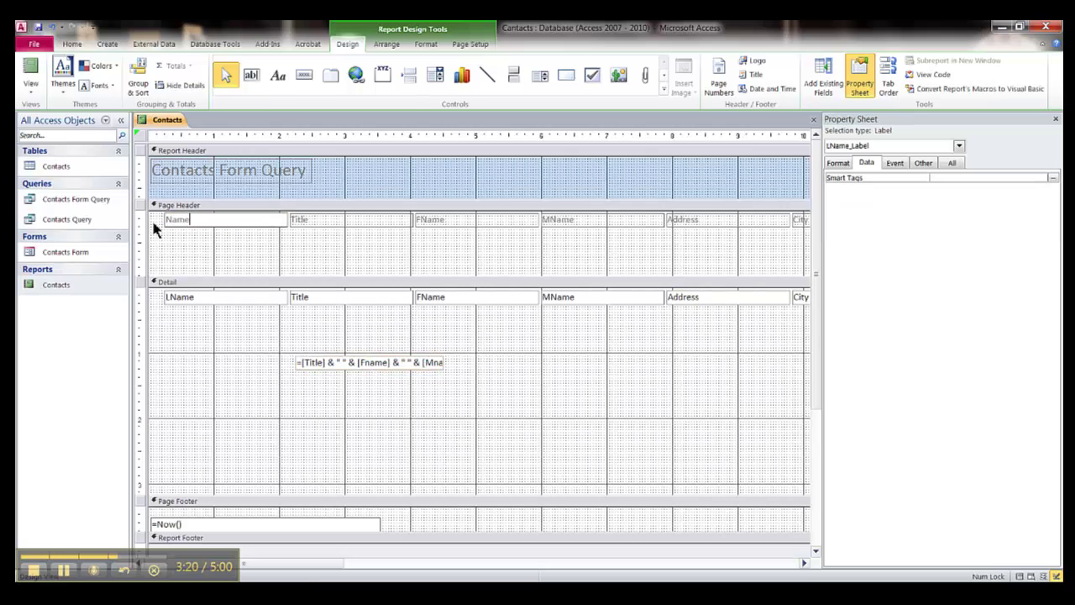
type(" and Address")
- Shift the Title label in the Page Header slightly right and change its text to "TPhone and Email"
left_click(323, 221)
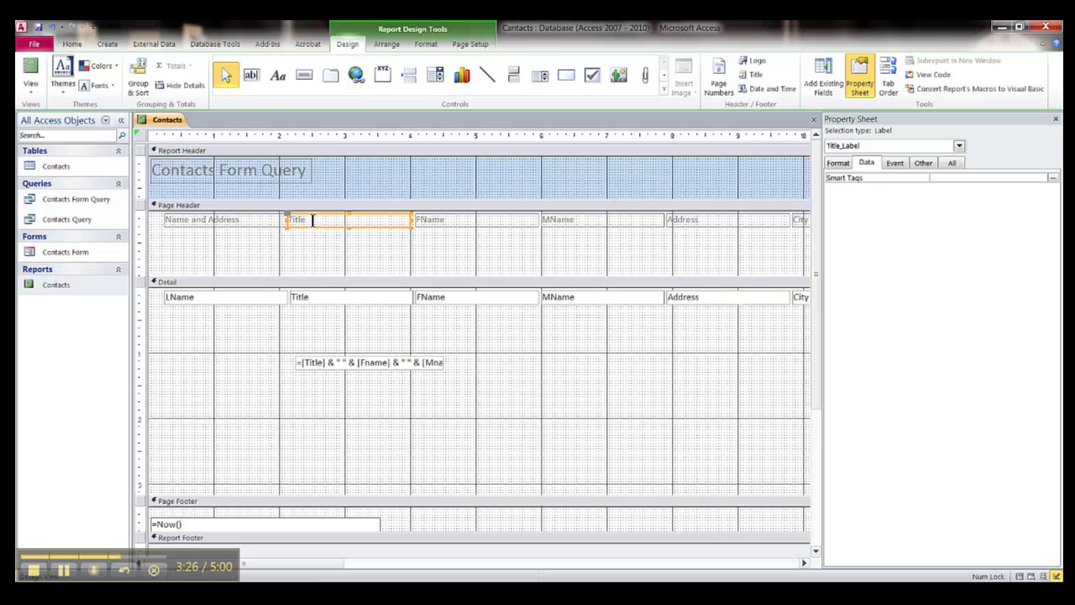
left_click_drag(316, 219, 325, 218)
double_click(303, 219)
type("Ph")
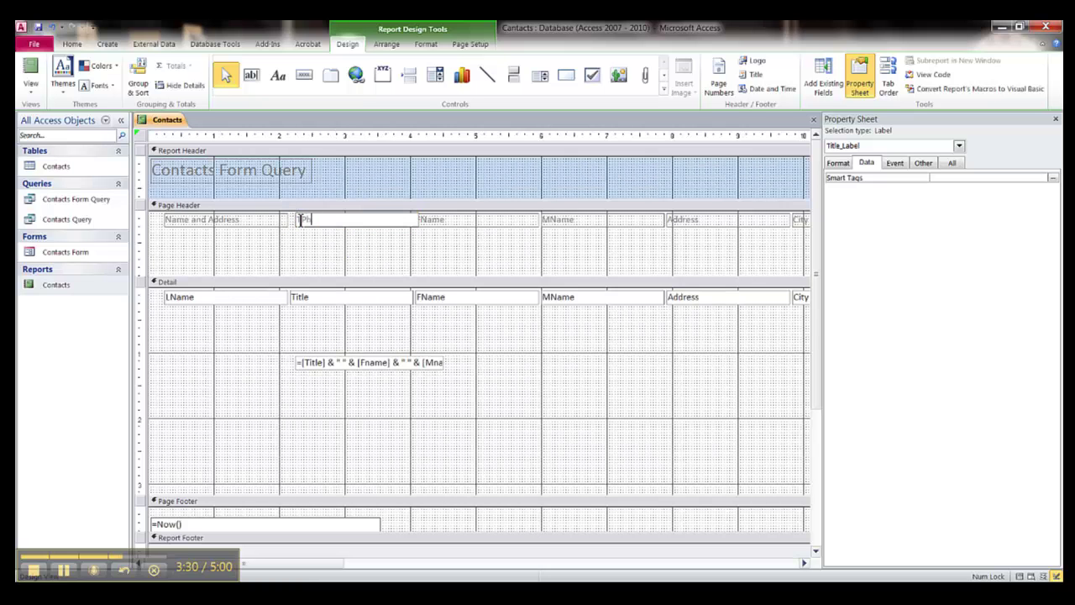
type("one and Email")
left_click(348, 336)
- Delete the LName, Title and FName text boxes from the Detail section
left_click(246, 300)
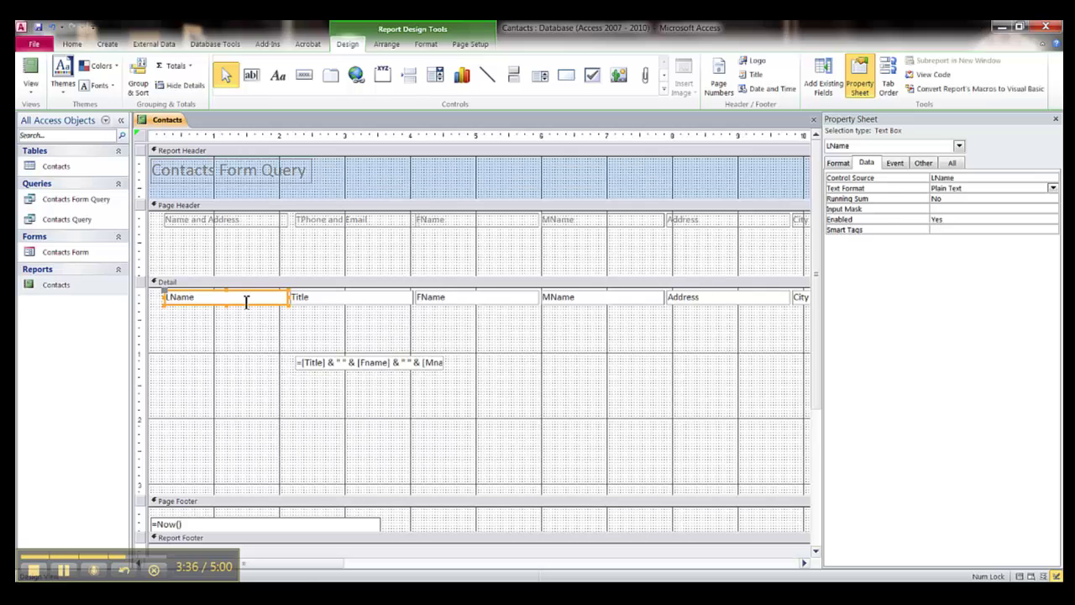
key("Delete")
left_click(328, 304)
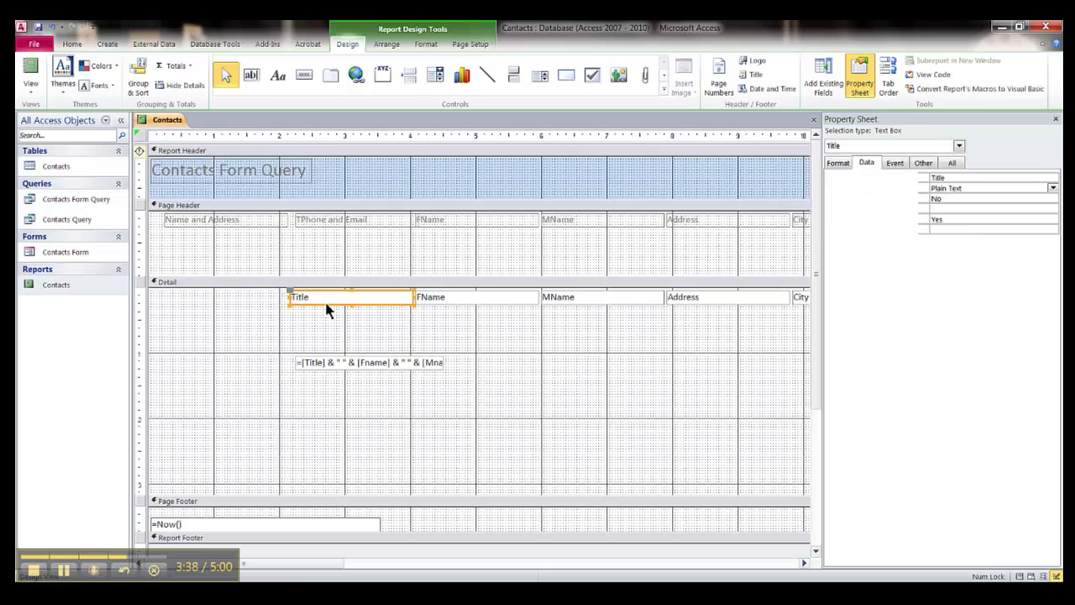
key("Delete")
left_click(441, 298)
key("Delete")
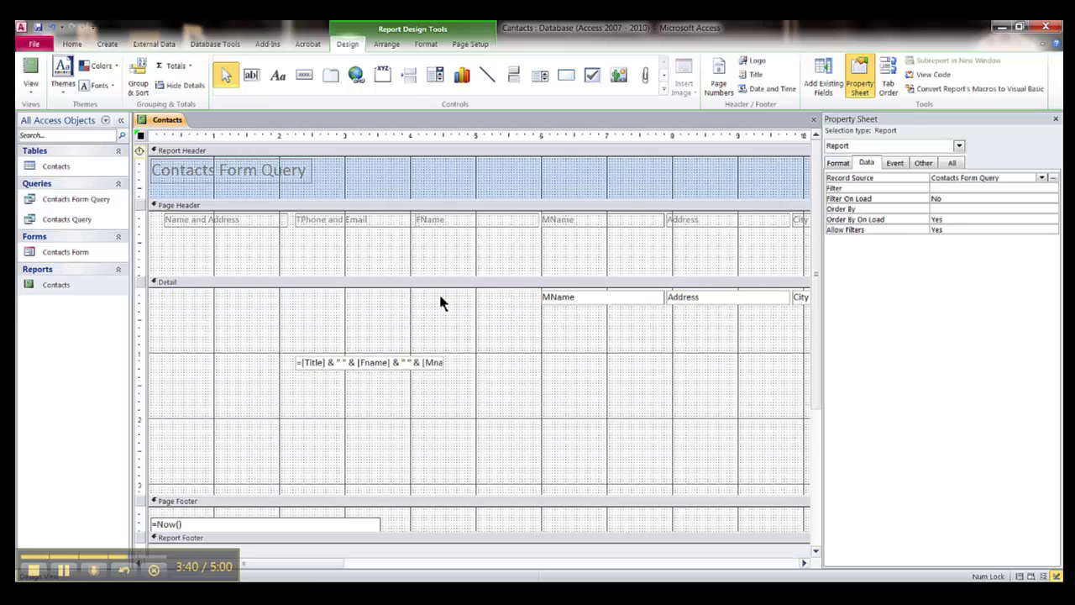
- Delete the FName and MName labels from the Page Header and the MName text box from the Detail section
left_click(450, 220)
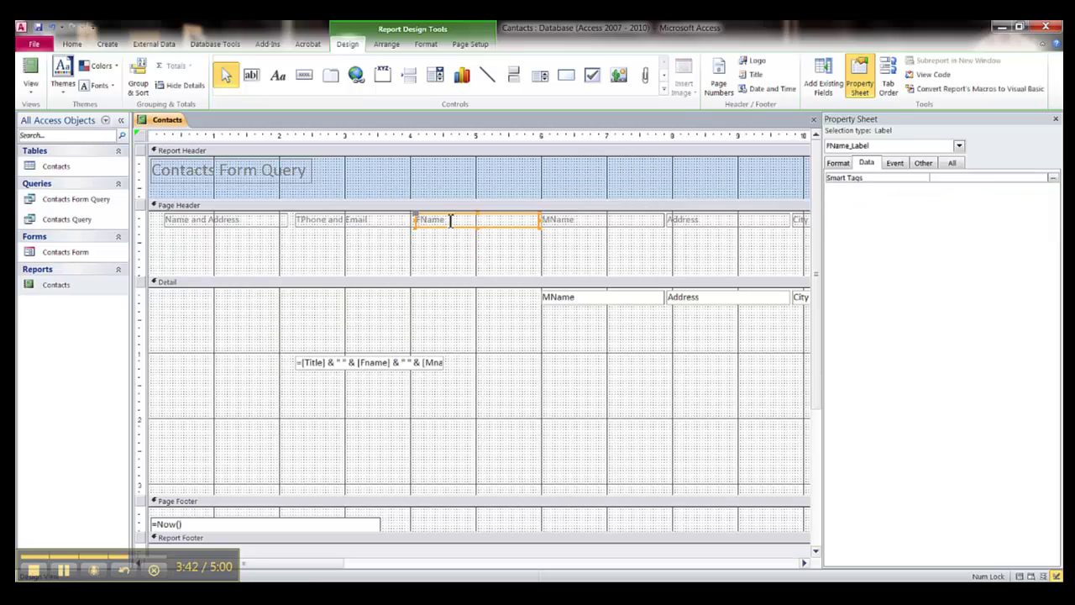
key("Delete")
left_click(582, 221)
key("Delete")
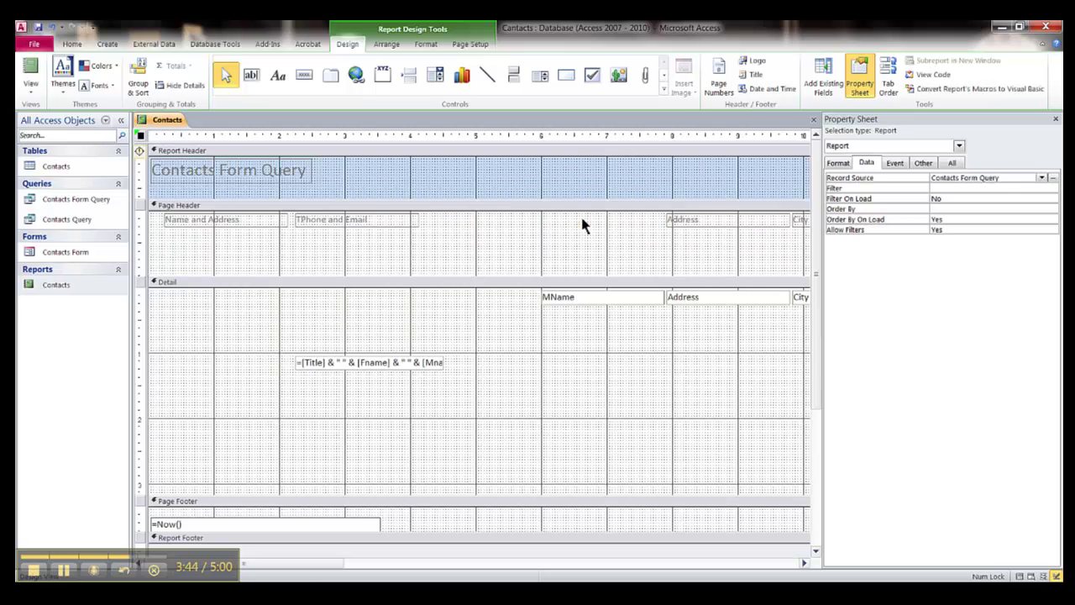
left_click(602, 301)
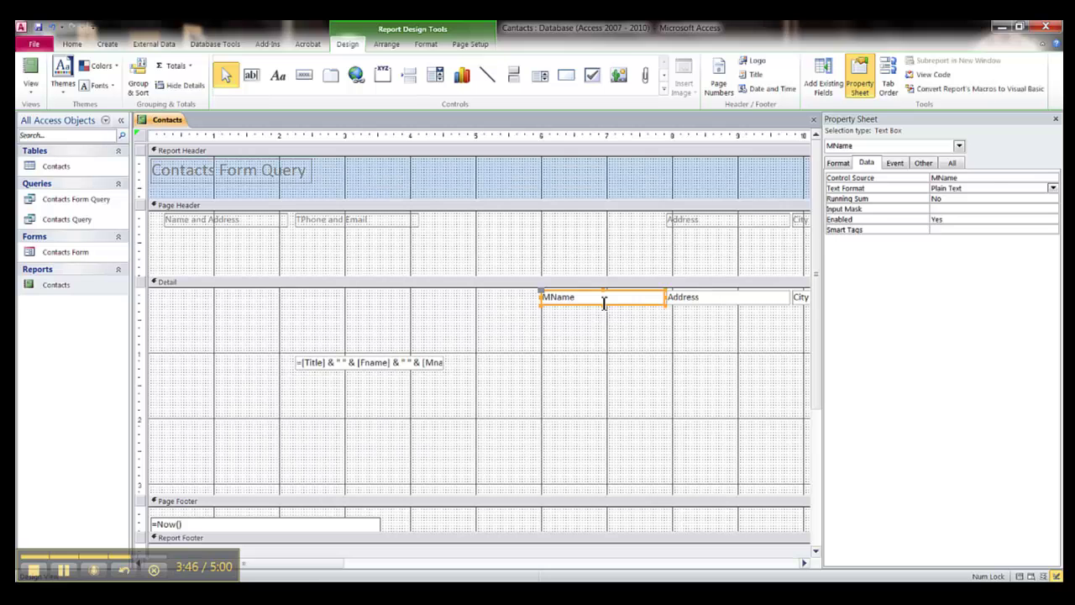
key("Delete")
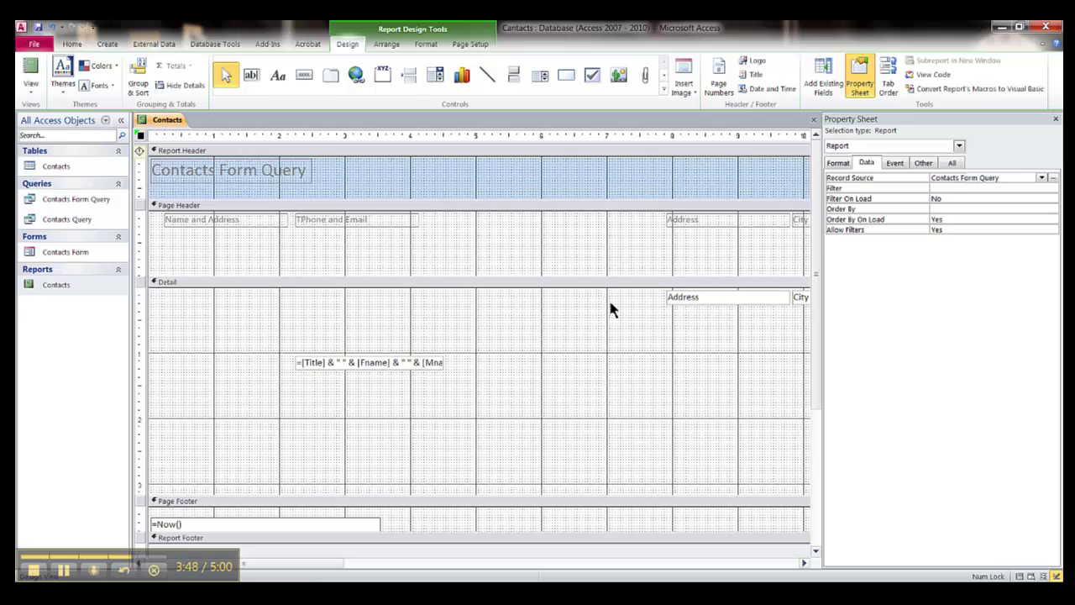
- Stack the name expression box and a 2.3-inch-wide Address field under the Name and Address heading, and delete the Address label from the Page Header
left_click(391, 366)
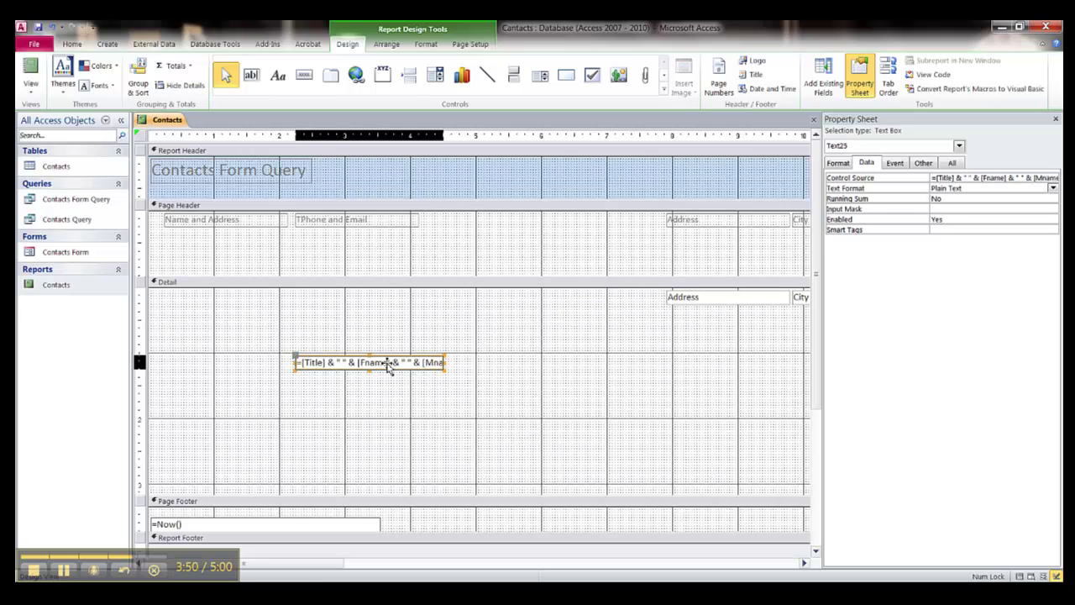
left_click_drag(391, 366, 259, 304)
left_click_drag(700, 303, 195, 323)
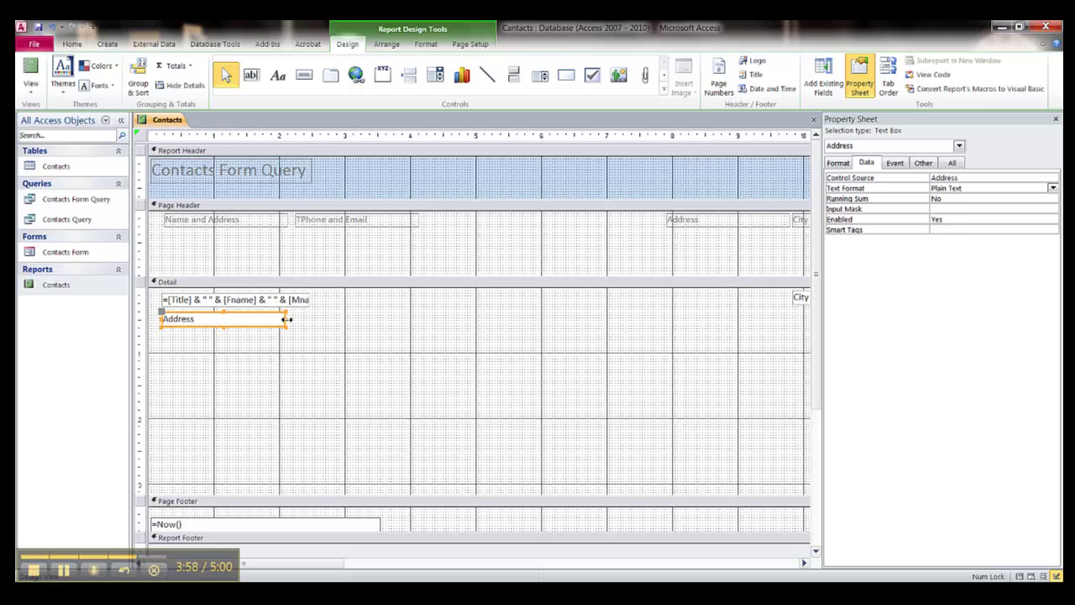
left_click_drag(284, 320, 313, 321)
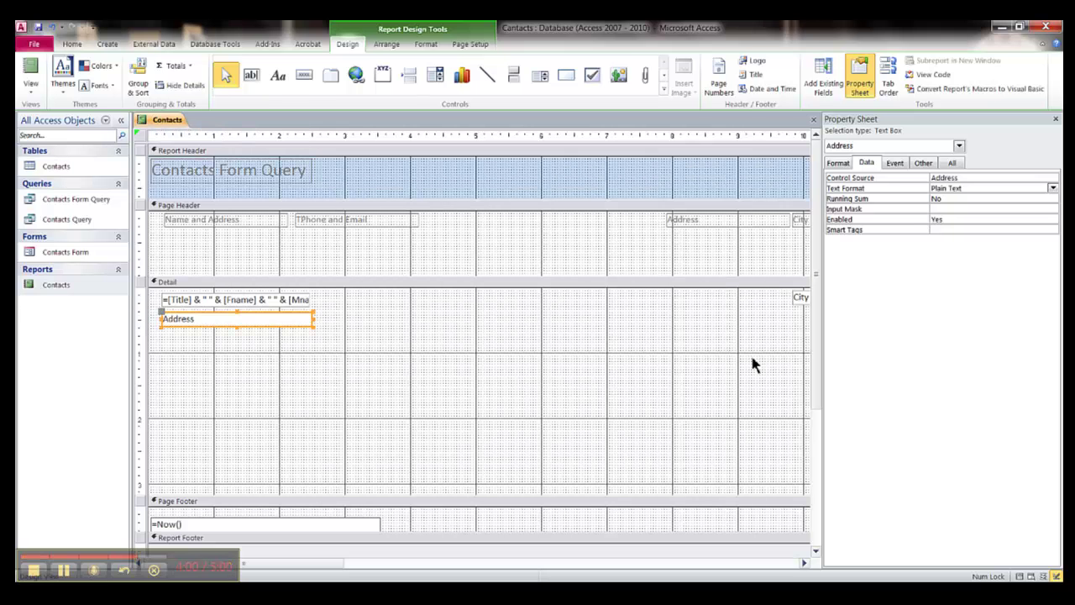
left_click(722, 222)
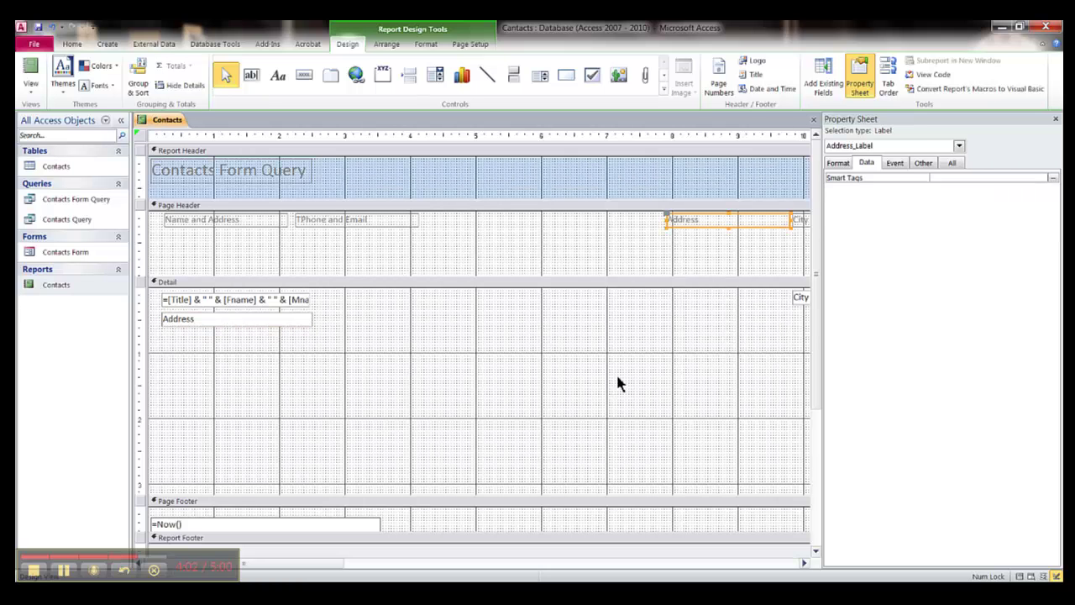
key("Delete")
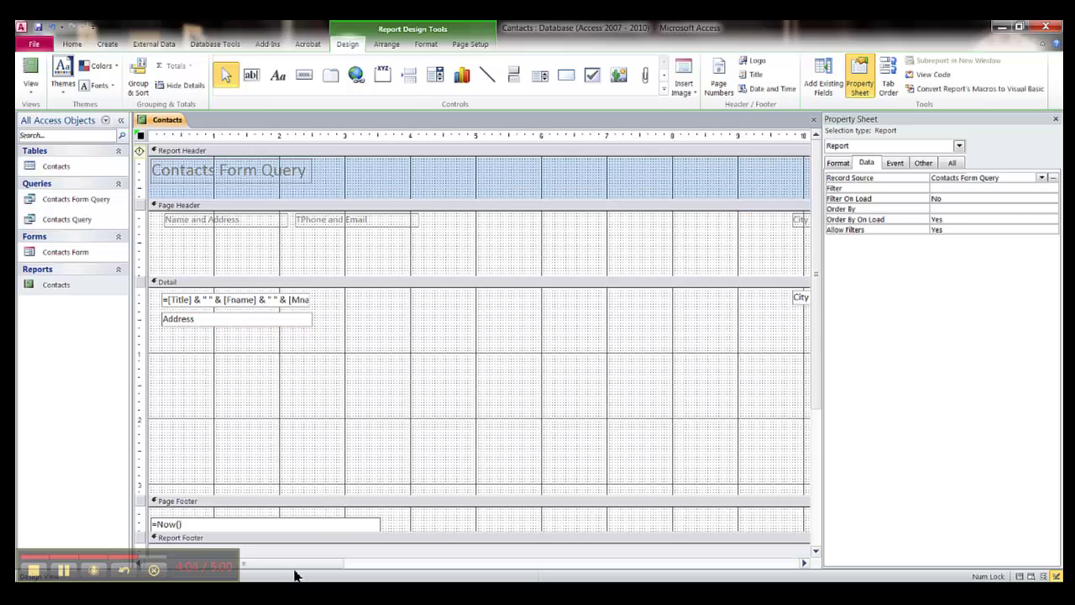
- Place an unbound text box without a label directly below the Address field and extend its right edge to line up with that field
left_click_drag(294, 566, 542, 571)
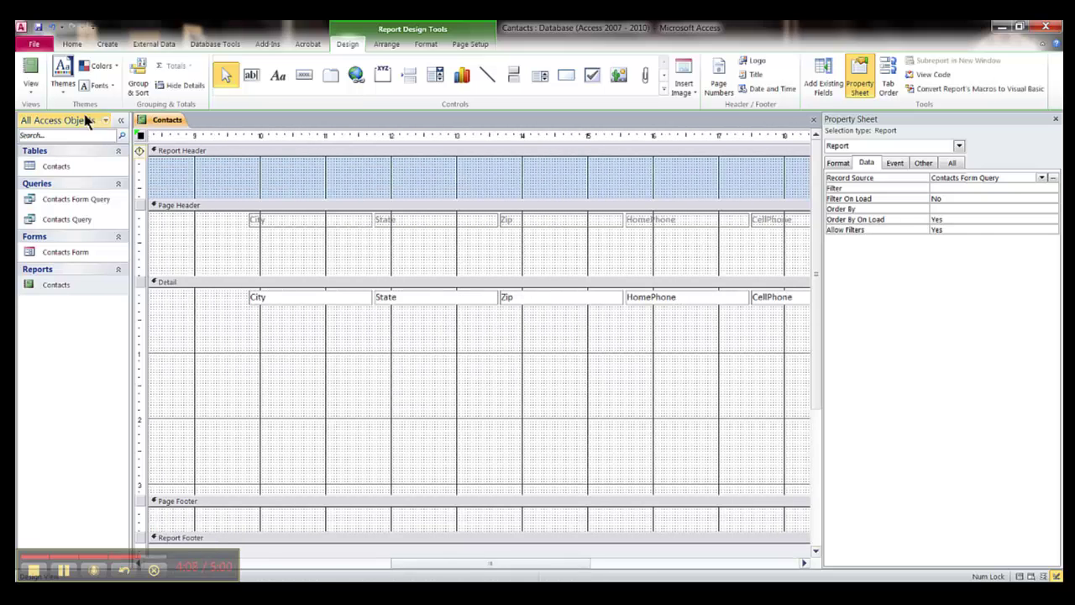
left_click(30, 69)
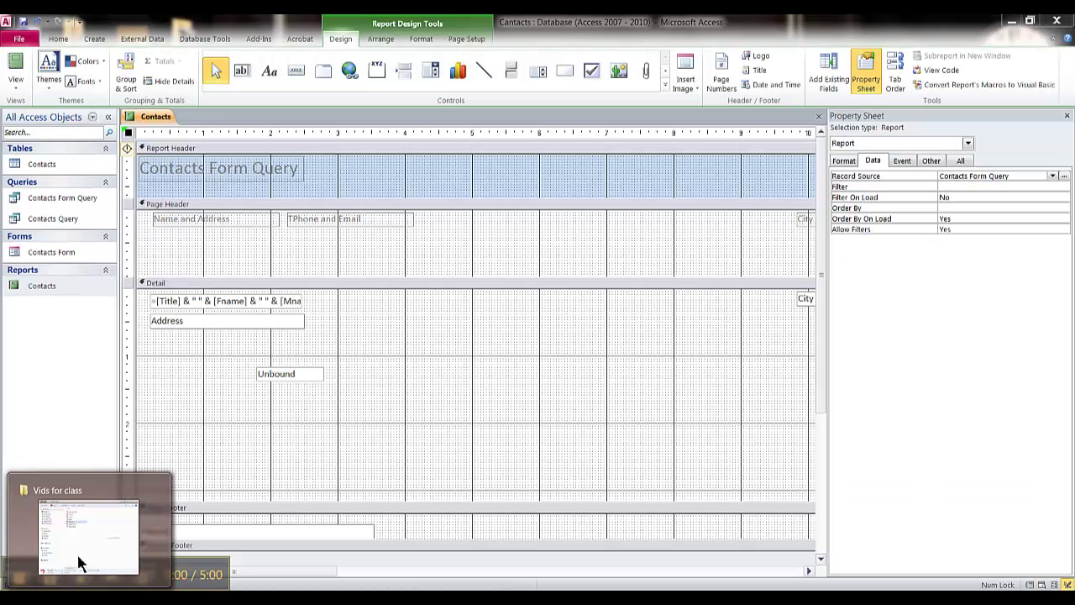
left_click_drag(301, 373, 218, 341)
left_click_drag(284, 339, 306, 340)
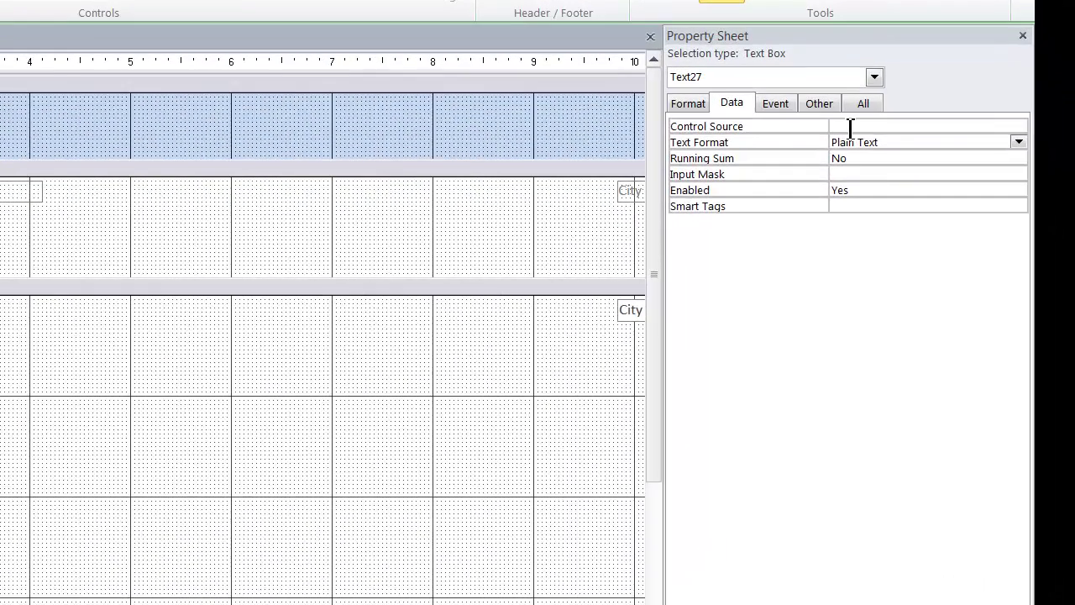
- Add an unbound text box without its label directly below the Address field, aligned with it and about 2.29 inches wide
left_click(952, 176)
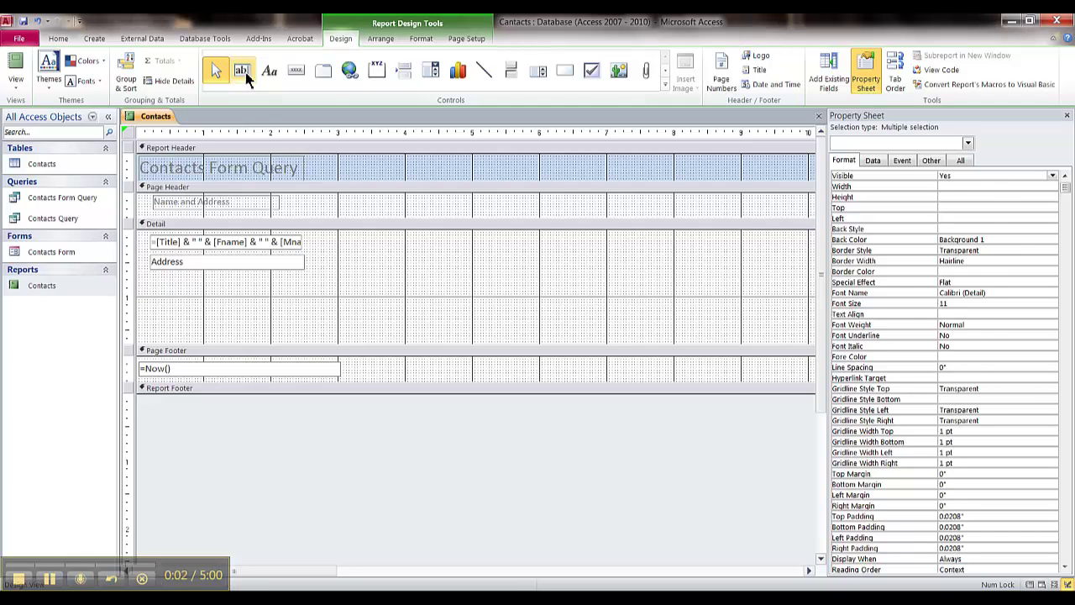
left_click(242, 72)
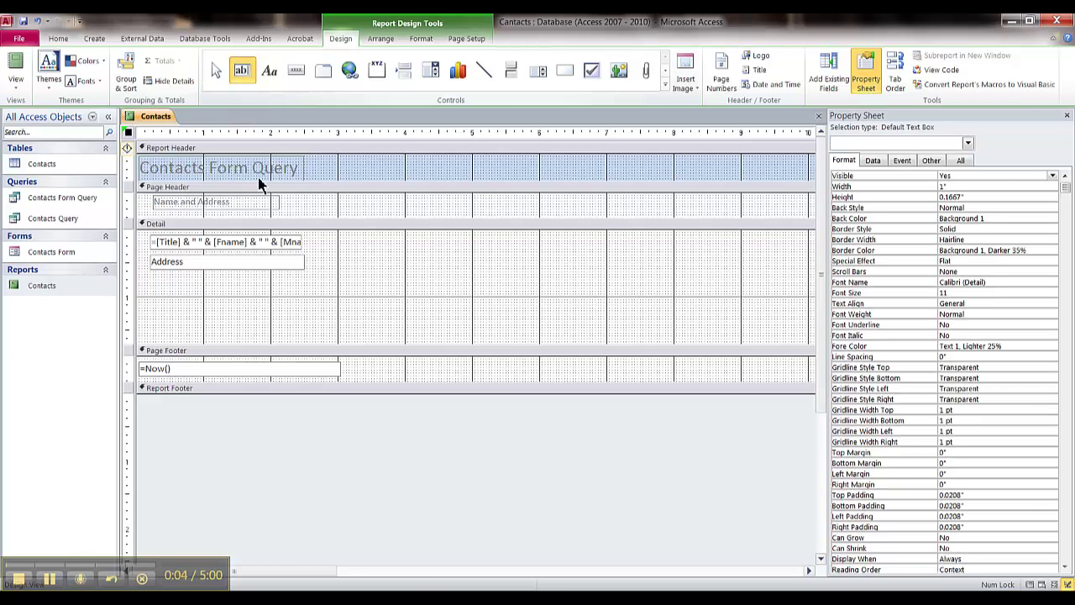
left_click(279, 294)
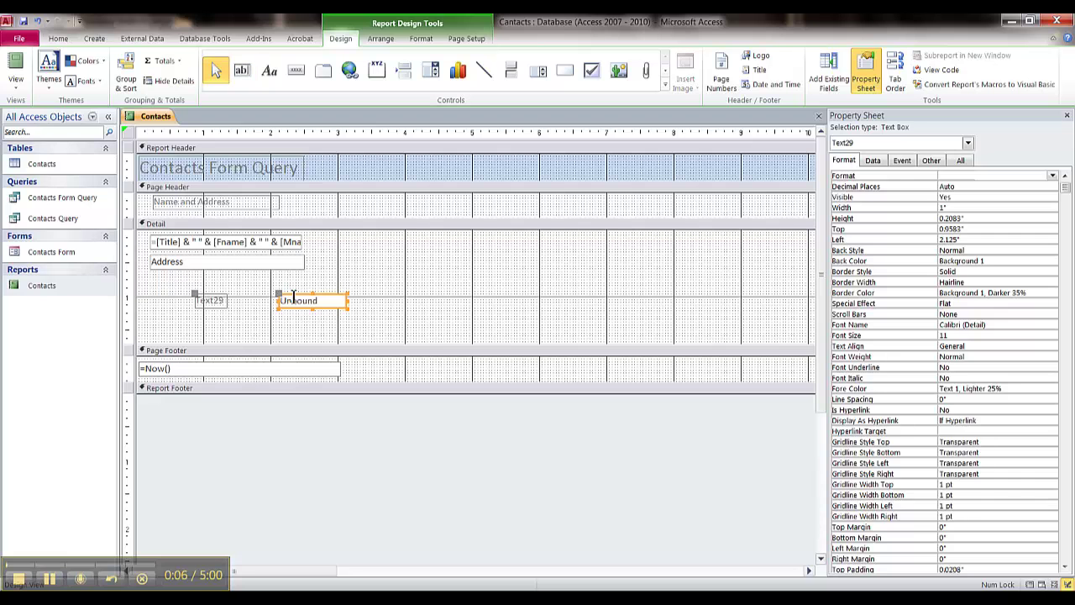
left_click(210, 323)
left_click(210, 323)
left_click(196, 300)
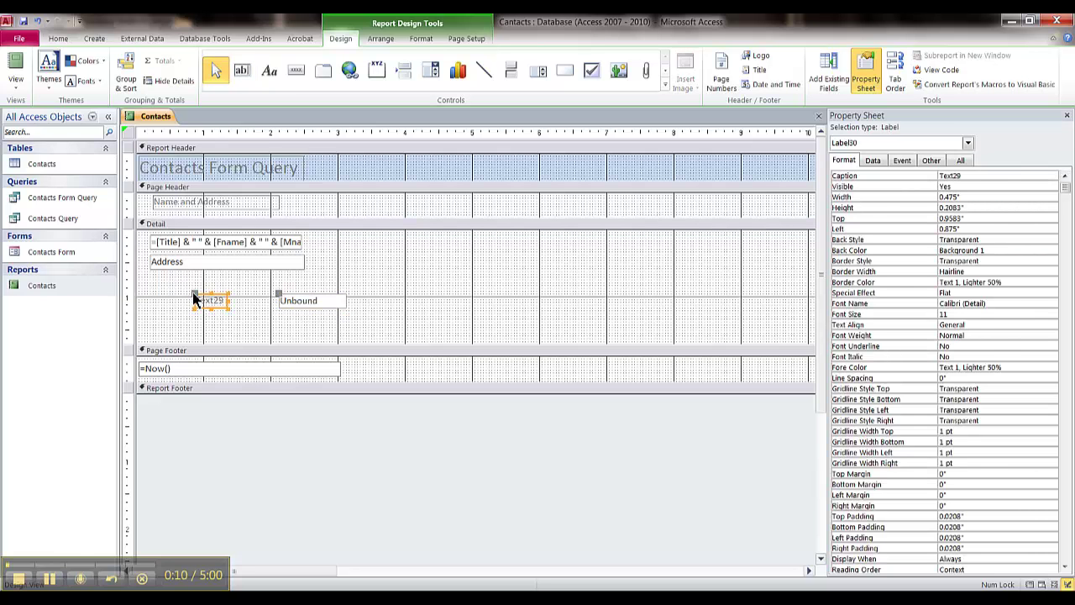
key("Delete")
left_click(283, 296)
mouse_move(283, 296)
left_mouse_down()
mouse_move(168, 283)
mouse_move(306, 277)
left_mouse_up()
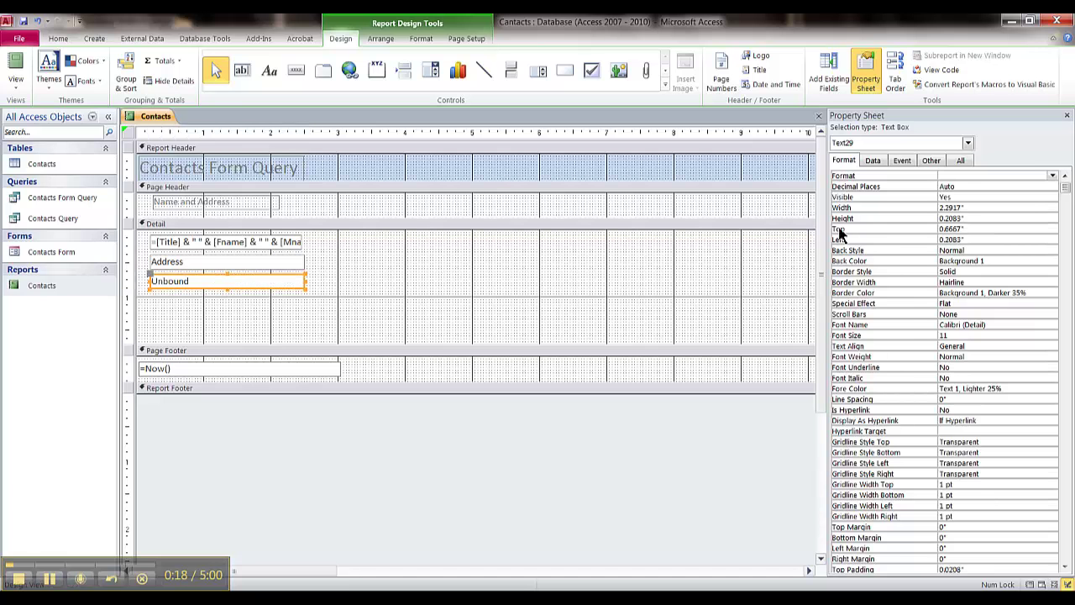
- Set the new text box's control source to =[city] & ", " & [state] & " " & [zip] and check it in Report View
left_click(875, 161)
left_click(956, 177)
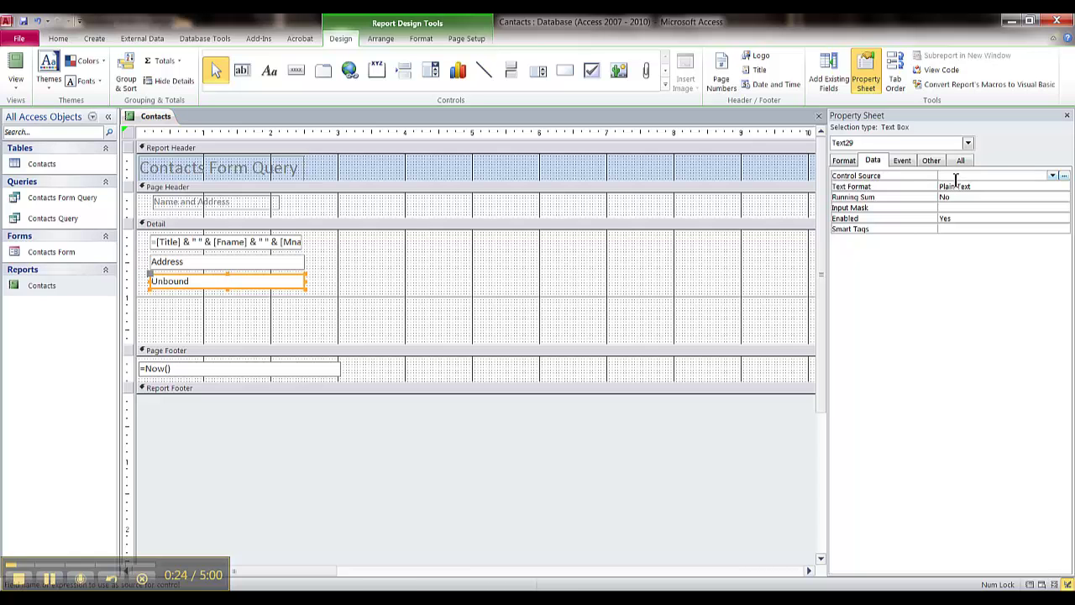
type("=[city")
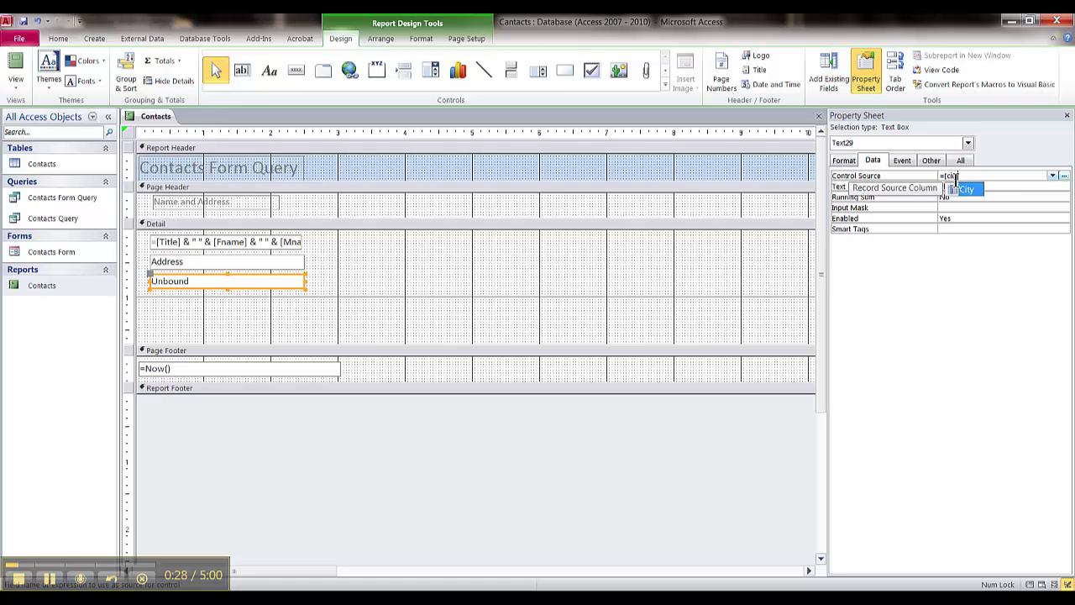
key("Escape")
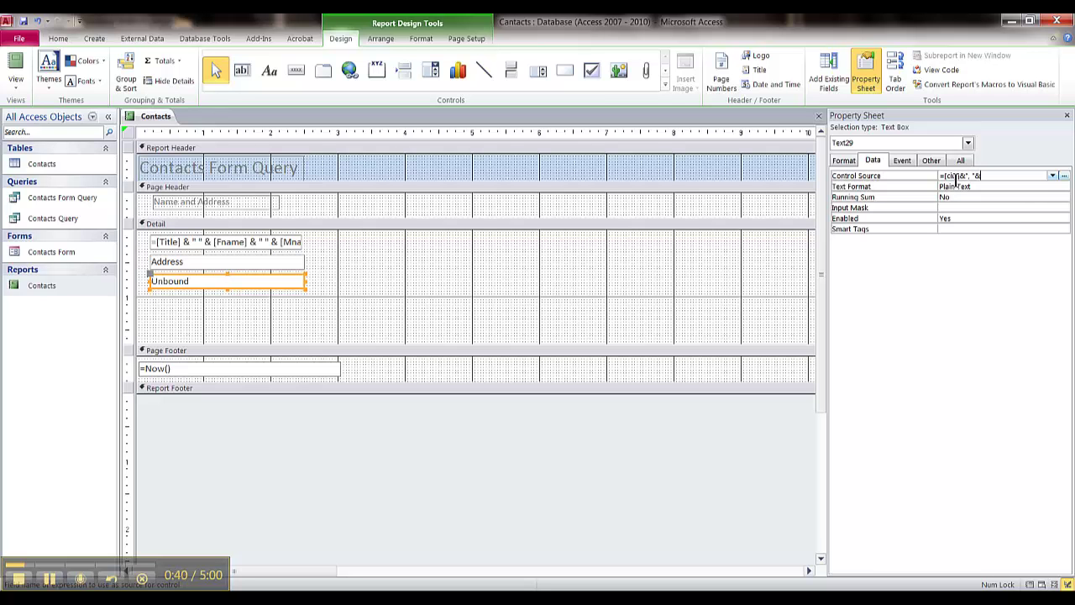
type("[state]&\" \"&[zip]")
key("Return")
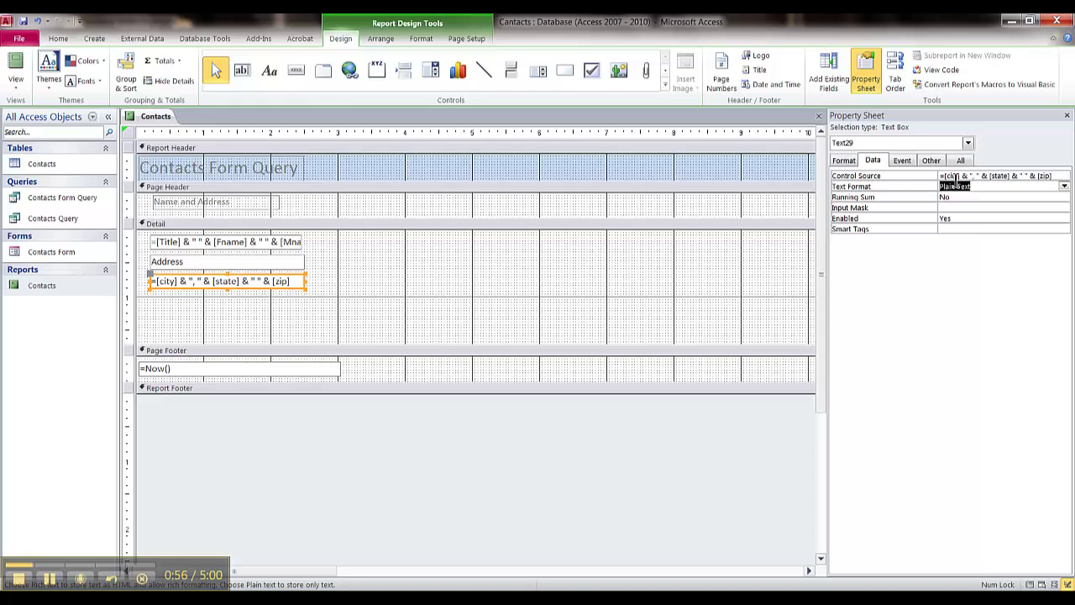
left_click(16, 66)
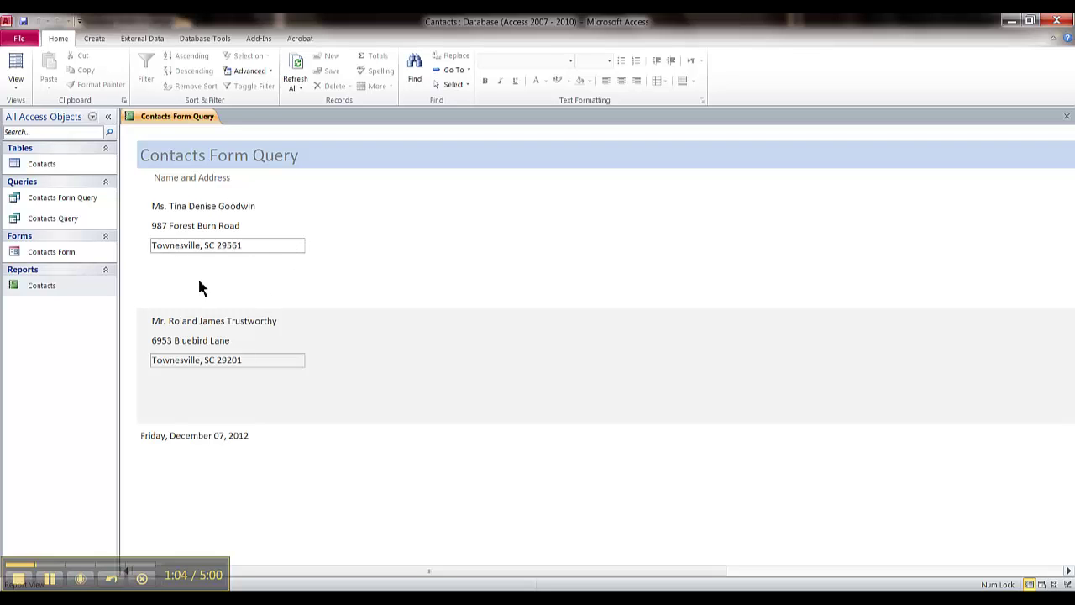
left_click(1067, 583)
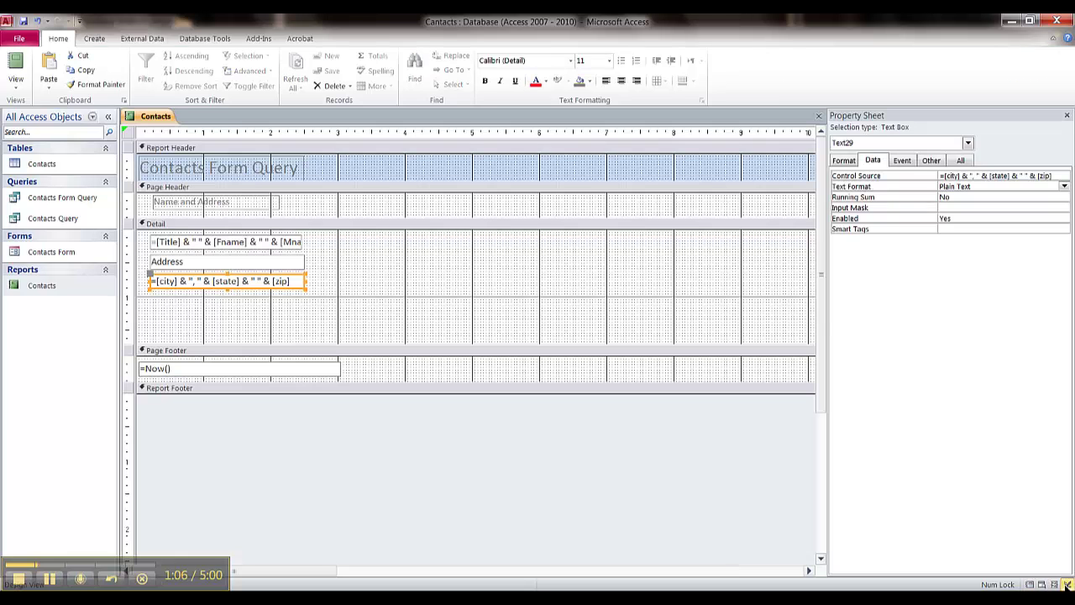
- Set the border style of the city, state and zip text box to Transparent and check the result in Report View
left_click(849, 164)
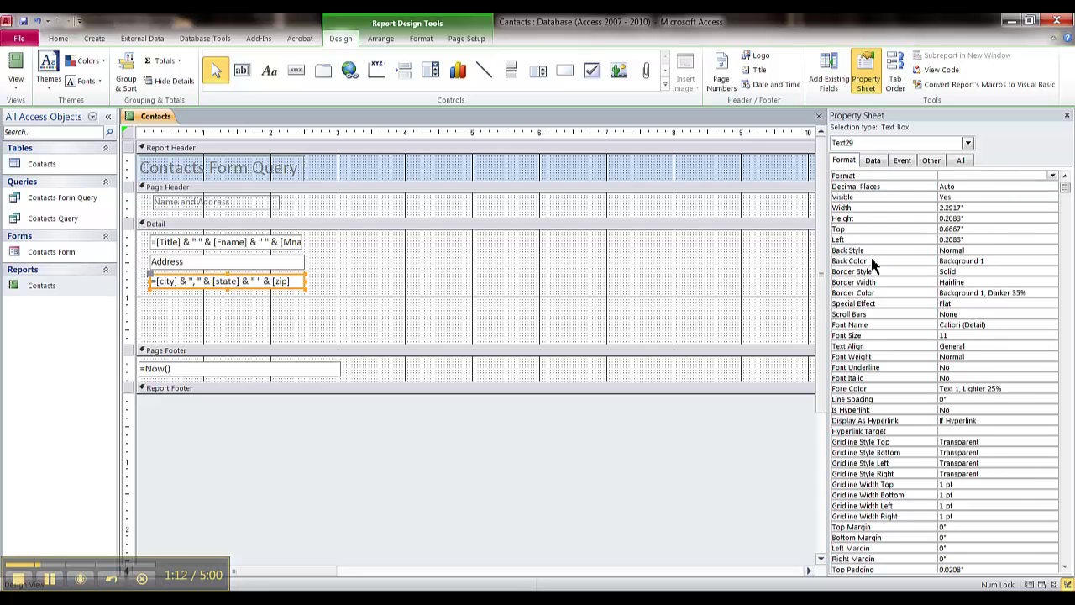
left_click(1004, 270)
left_click(1052, 270)
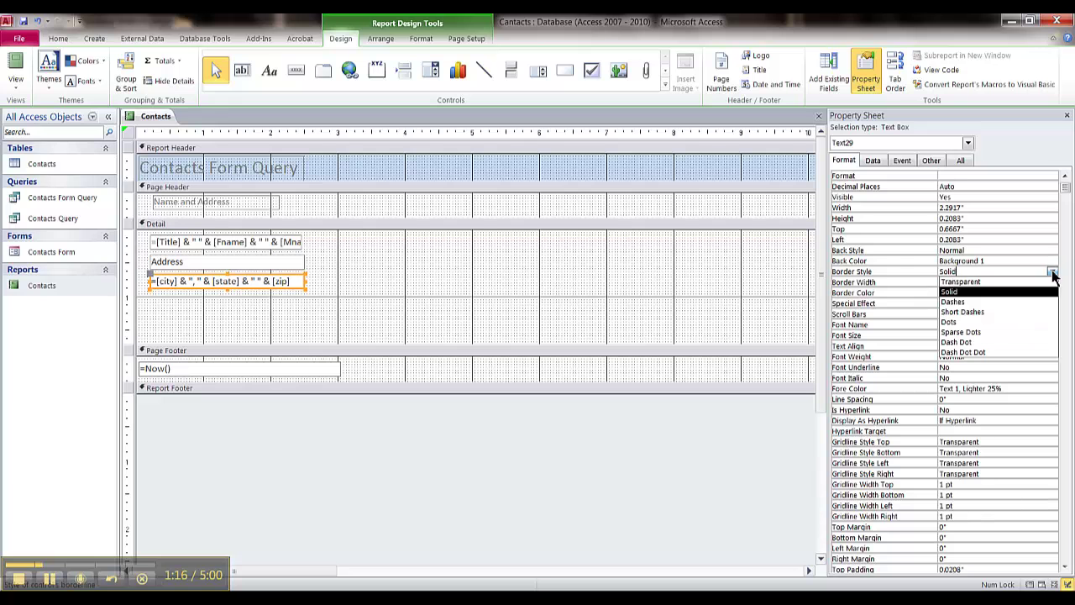
left_click(1051, 283)
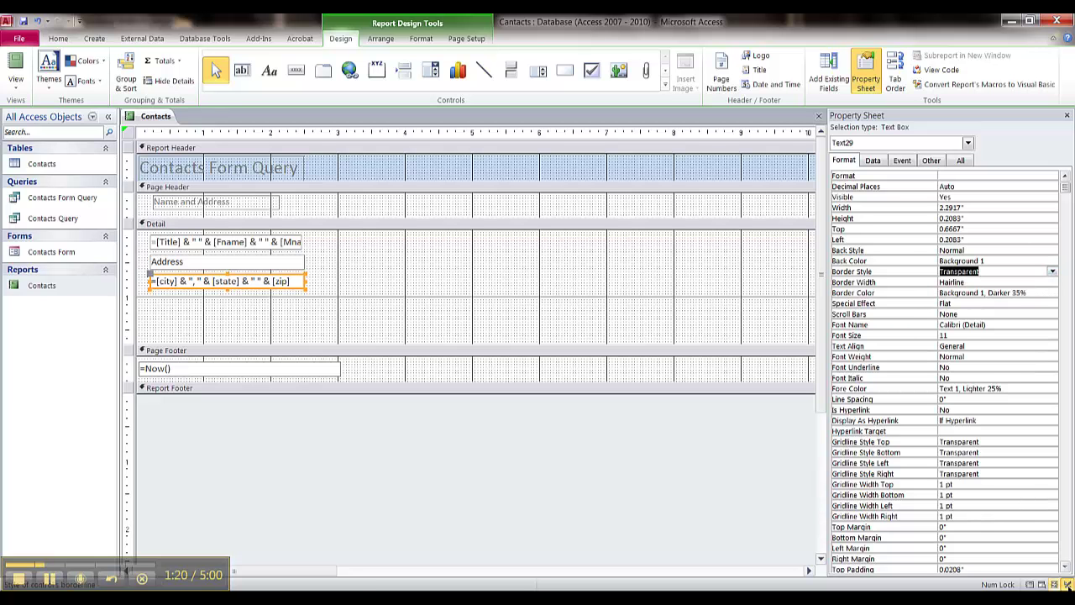
left_click(16, 65)
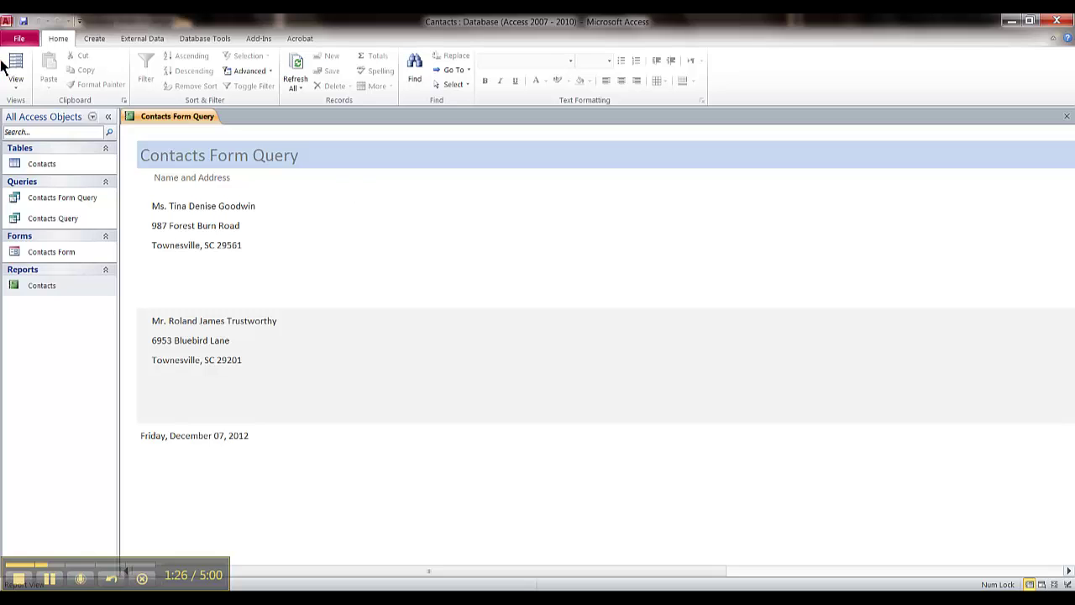
left_click(1068, 584)
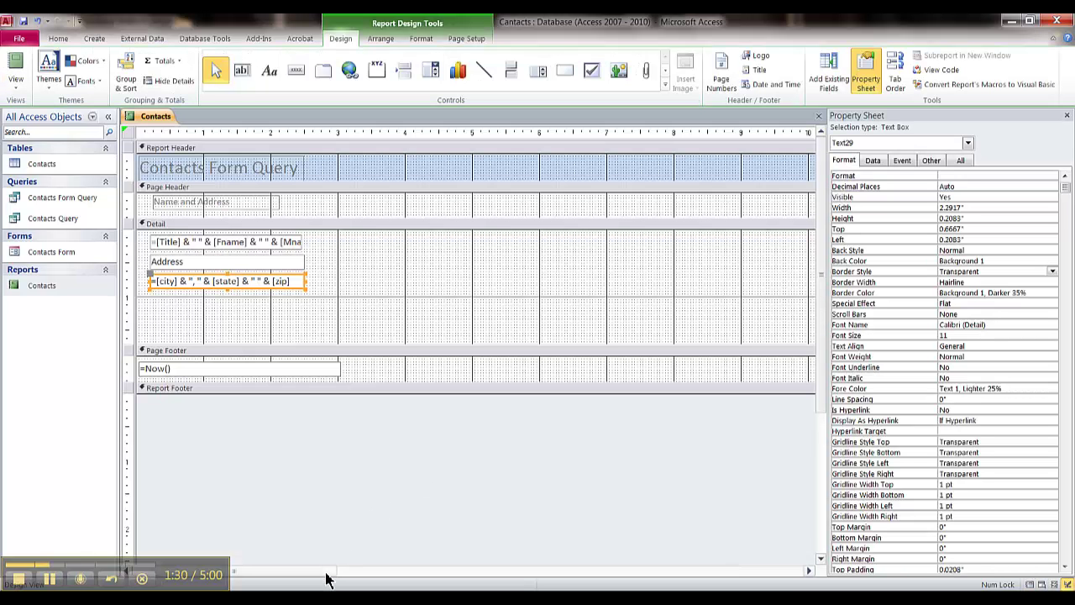
- Move the phone and email heading, the HomePhone, CellPhone and Email fields and the page number box together beside the name and address column
left_click_drag(327, 575, 710, 538)
left_click(633, 200)
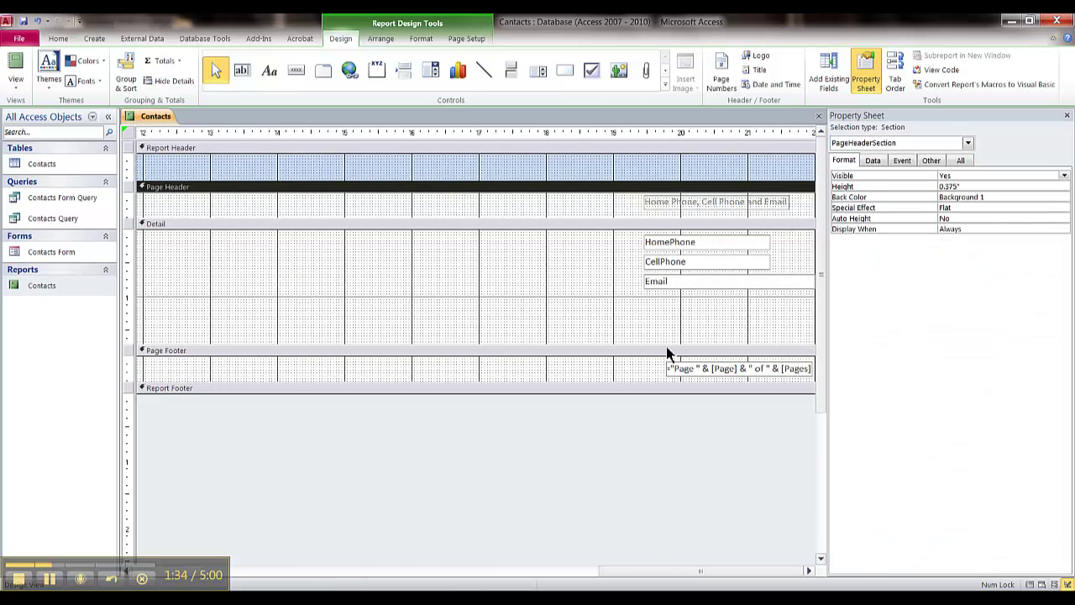
left_click_drag(634, 199, 754, 358)
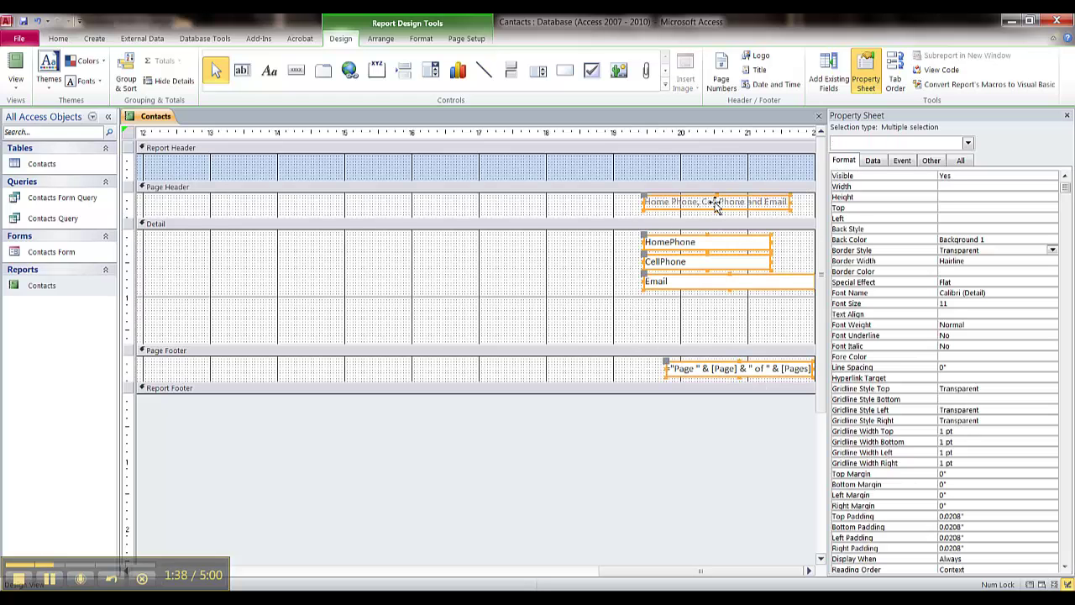
left_click_drag(715, 211, 401, 210)
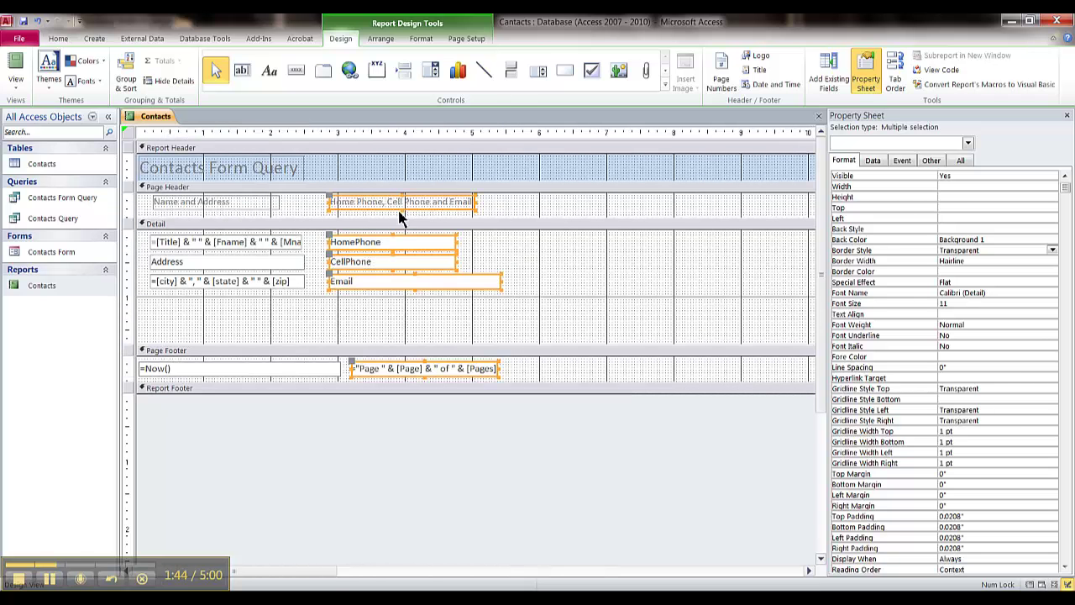
- Narrow the report's design area to 6 inches wide
left_click_drag(332, 572, 744, 557)
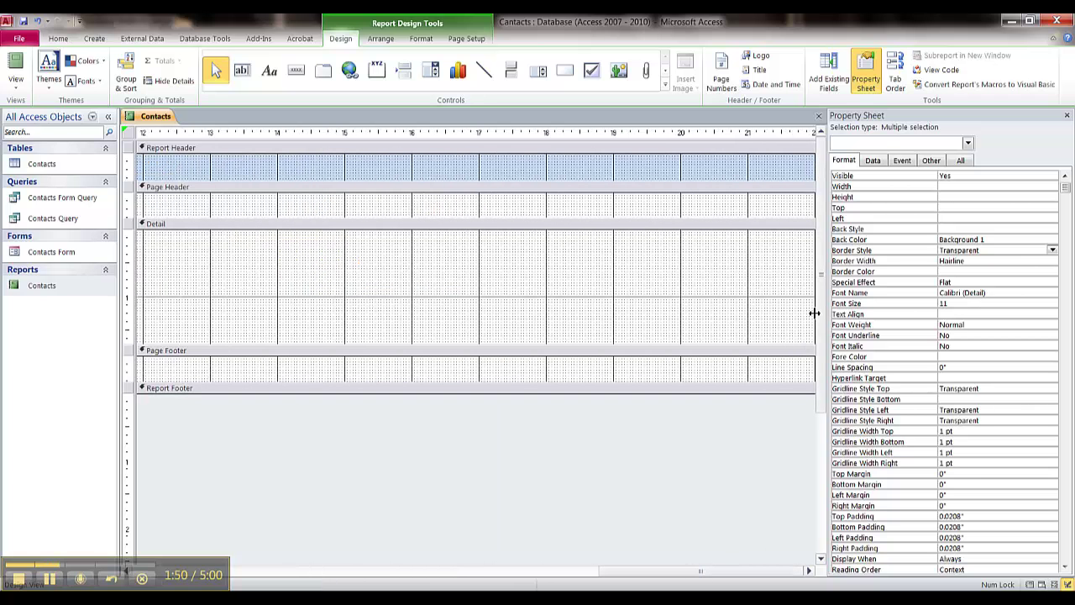
mouse_move(813, 313)
left_mouse_down()
mouse_move(761, 314)
mouse_move(805, 311)
left_mouse_up()
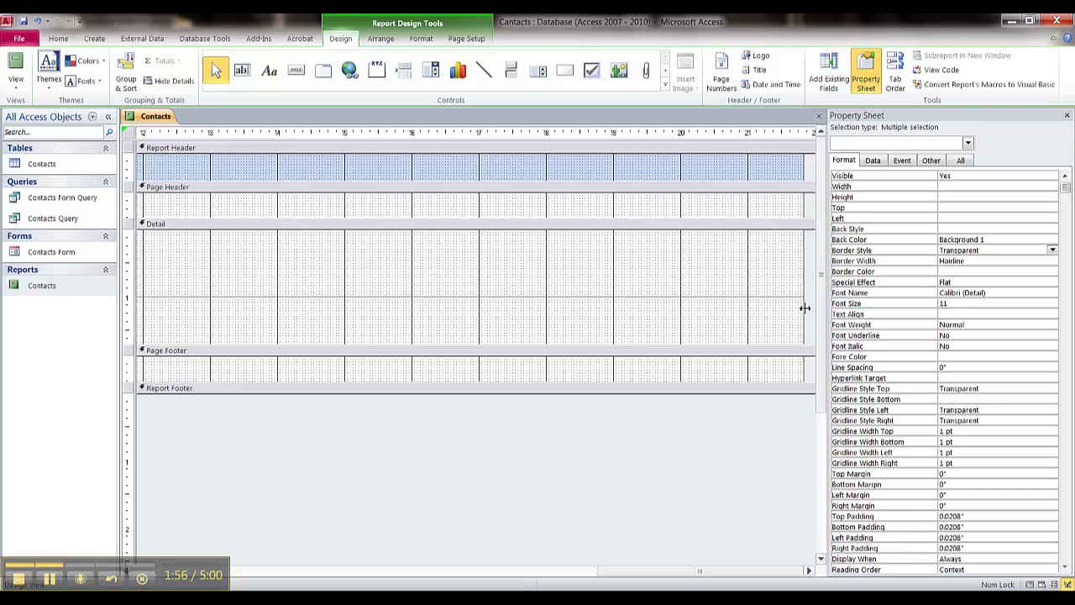
left_click_drag(805, 308, 540, 305)
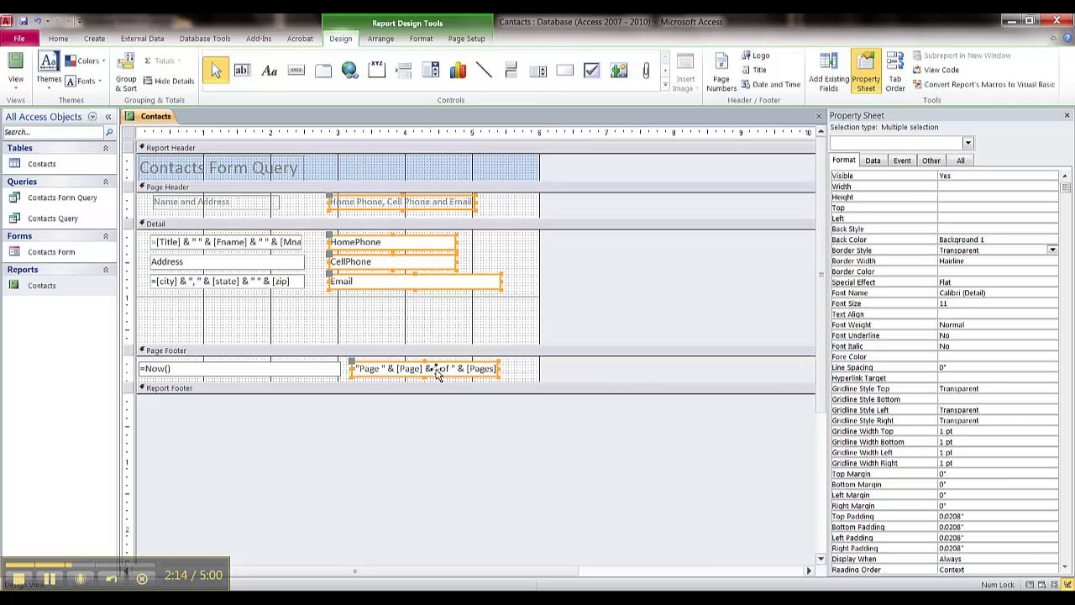
- Shift the phone, email and page number controls toward the report's right edge, and widen the page footer date box to about 3.29 inches
left_click_drag(437, 370, 474, 370)
left_click(342, 370)
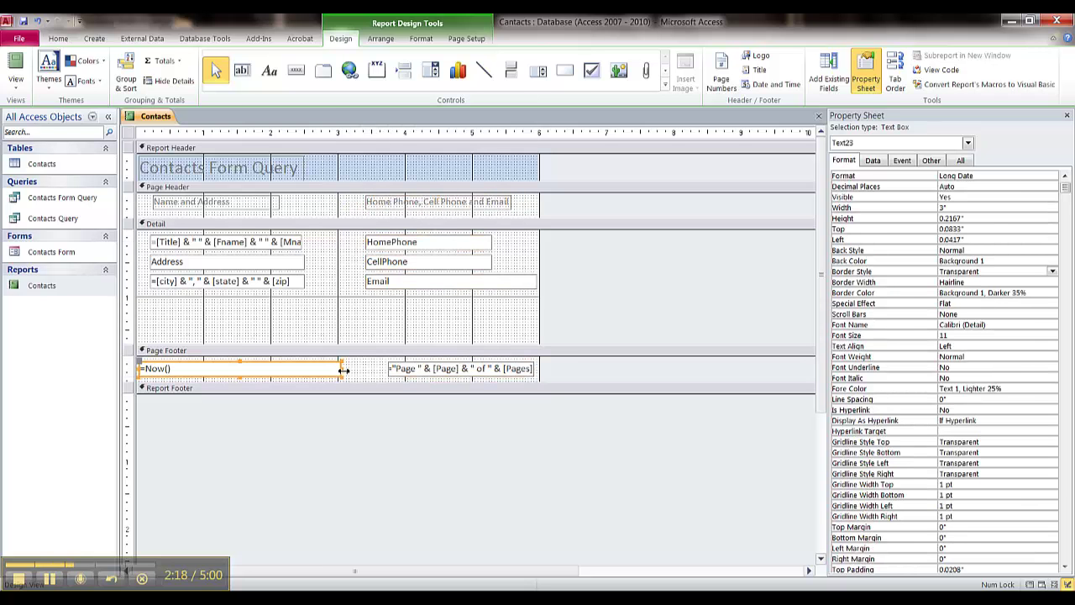
left_click_drag(343, 370, 362, 371)
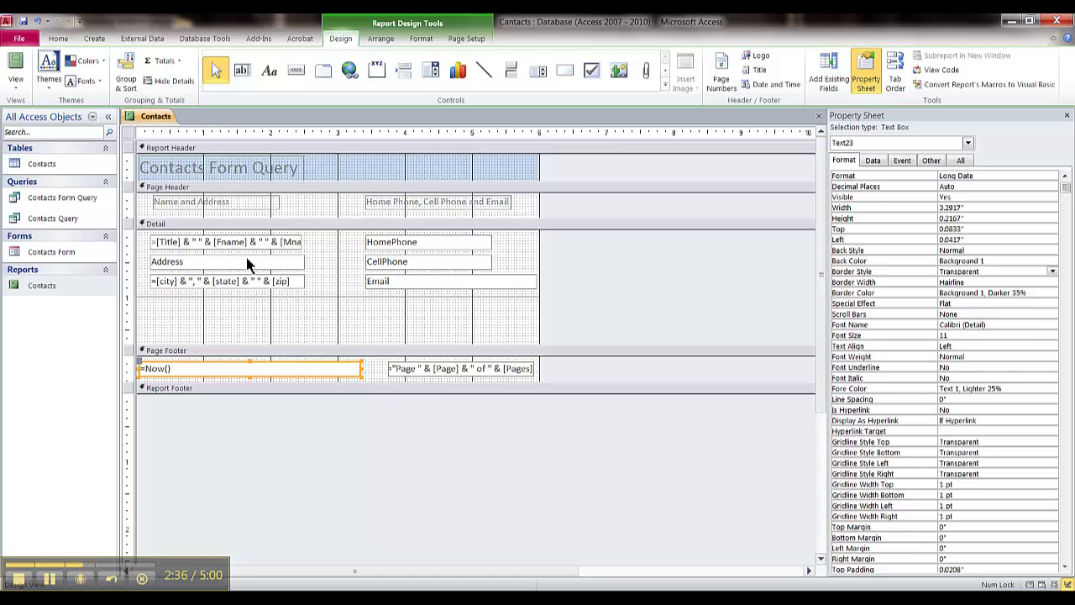
left_click(15, 74)
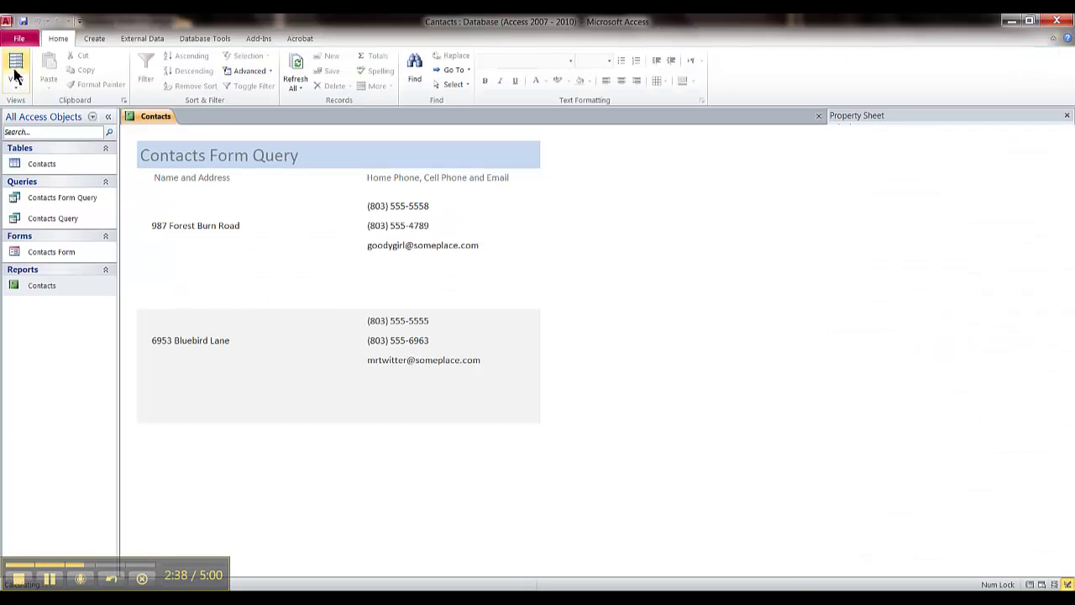